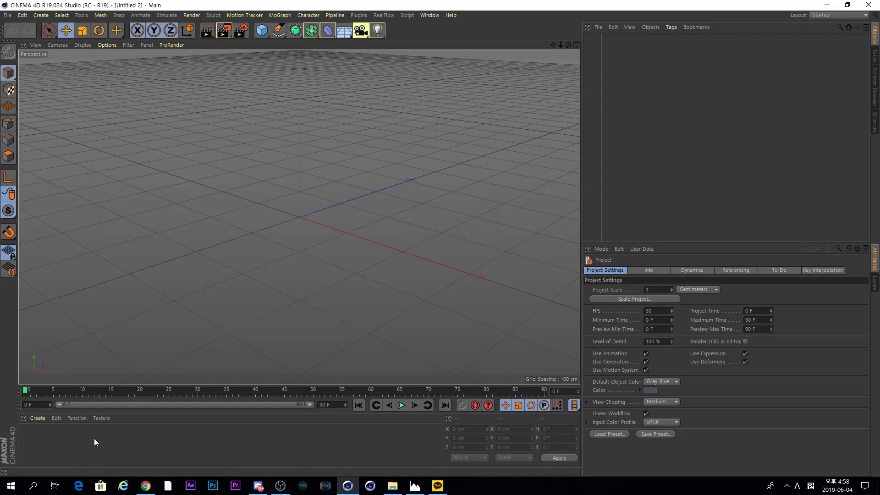
Search Windows for "zoom" and launch the ZoomIt screen tool.
click(35, 486)
text(zo)
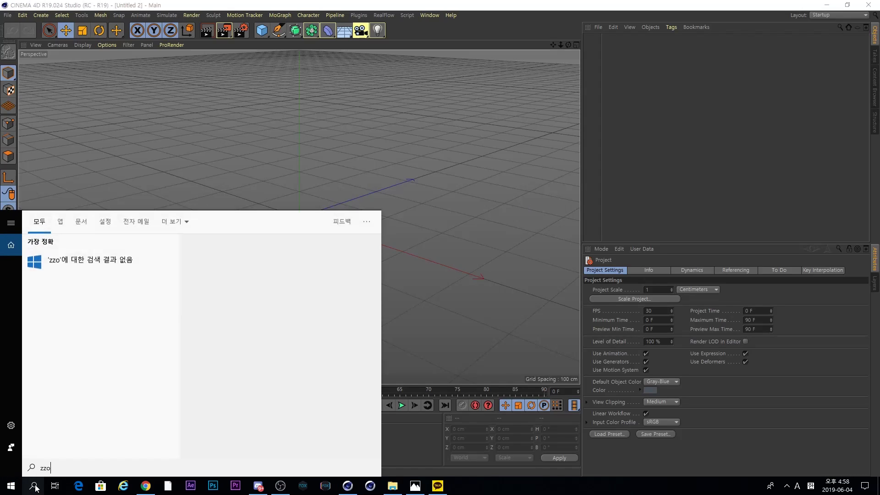
text(om)
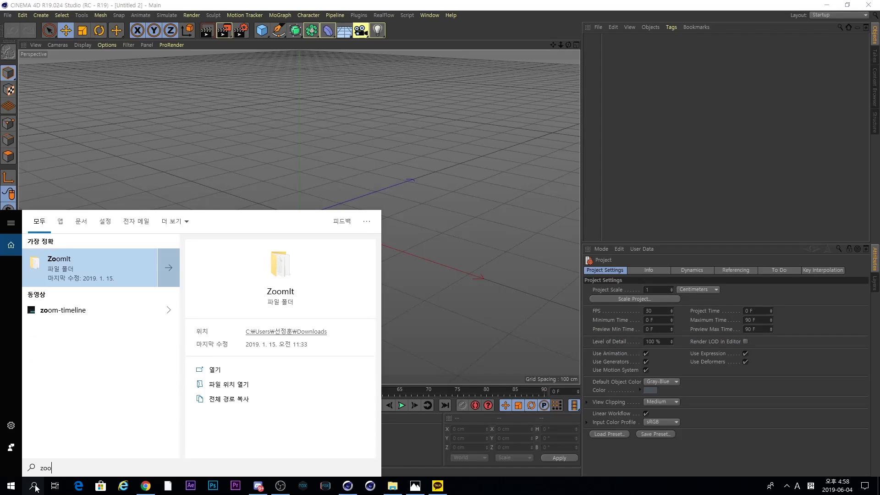
click(92, 289)
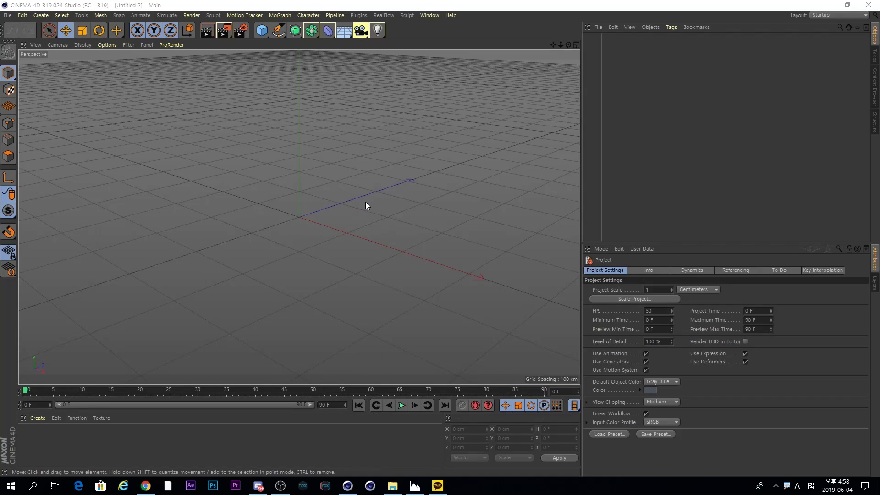
Add a Rectangle spline to the empty scene.
click(277, 34)
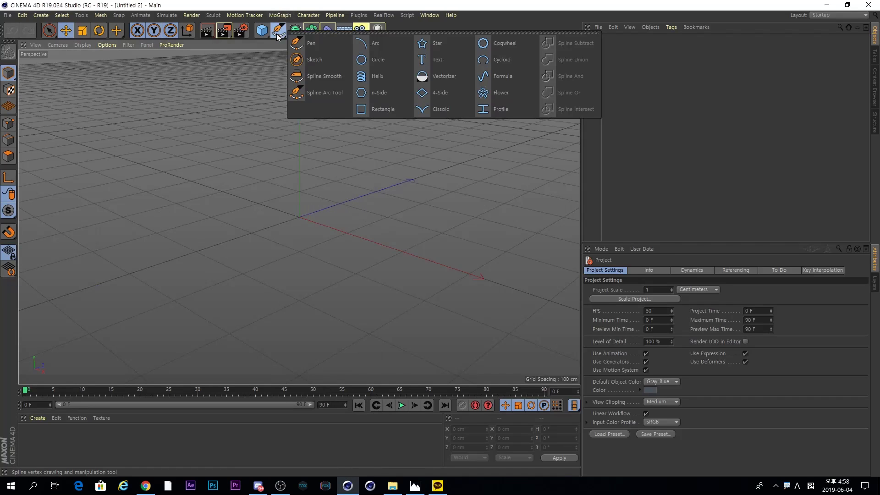
click(384, 109)
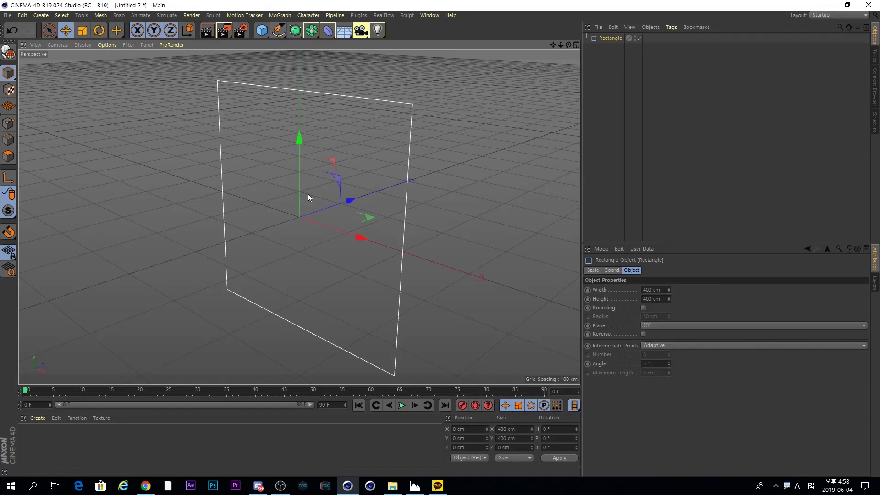
alt+drag(359, 235, 354, 207)
scroll(383, 202, down, 2)
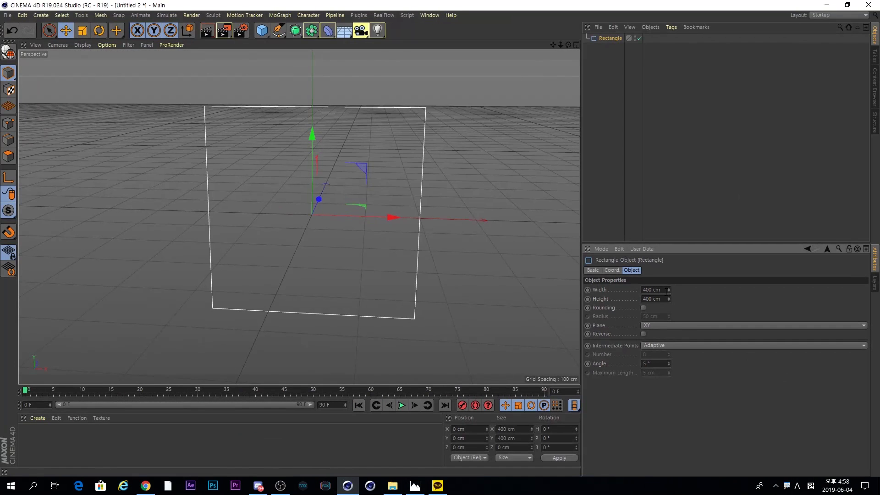
Set the rectangle spline's height to 150 cm while keeping its width at 400 cm.
drag(666, 290, 610, 289)
drag(669, 289, 604, 305)
key(ctrl+z)
text(150)
key(Return)
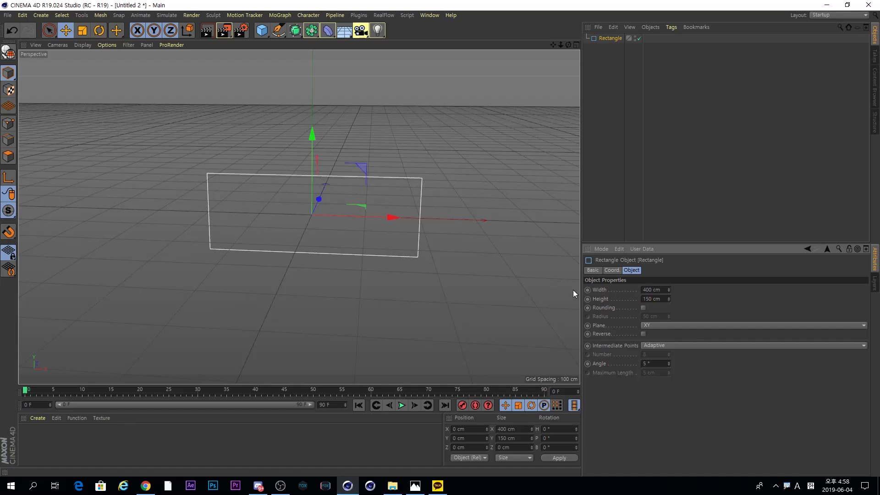
Set the rectangle spline's height to 250 cm.
drag(663, 298, 636, 297)
text(250)
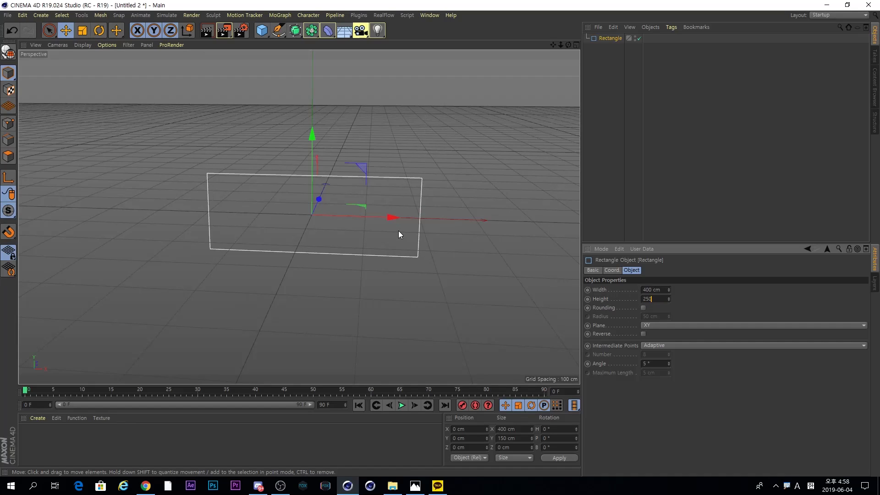
key(Return)
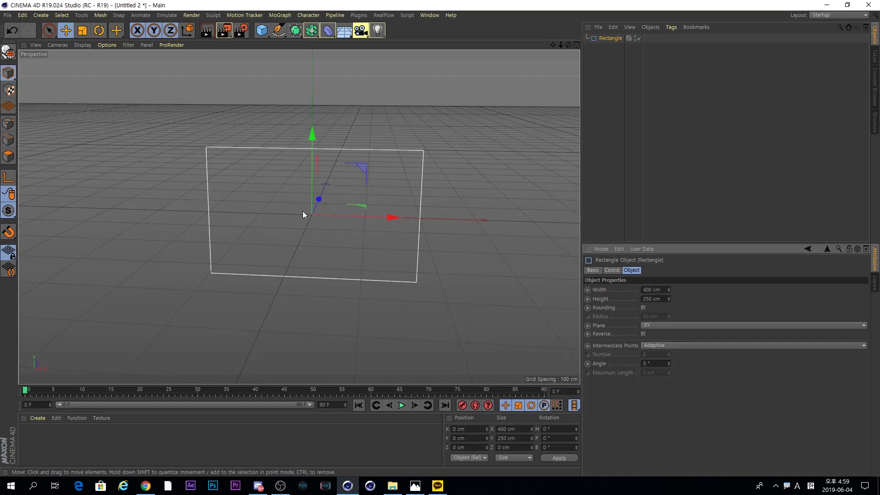
Add an Extrude generator and make the rectangle spline its child.
scroll(367, 188, up, 2)
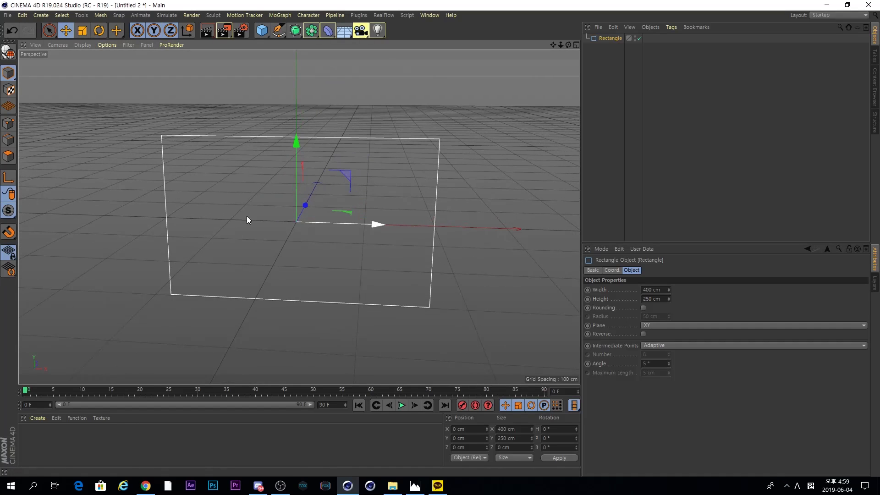
drag(279, 30, 322, 35)
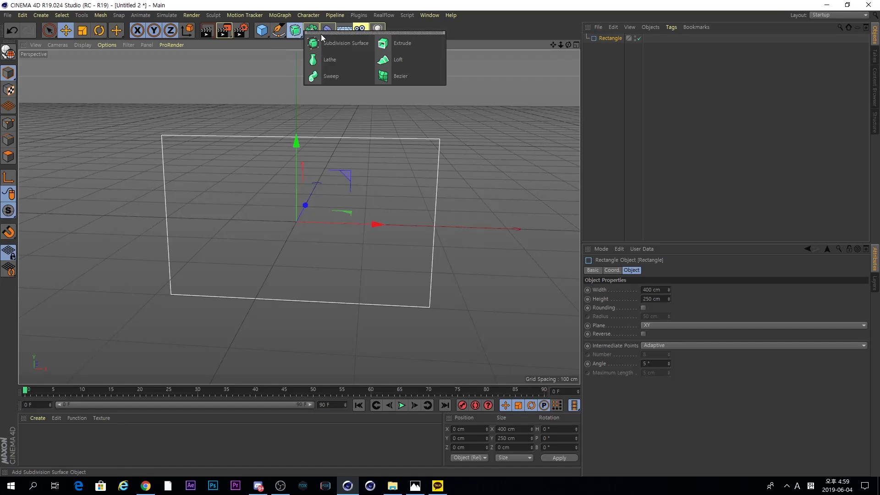
click(421, 44)
drag(603, 48, 608, 40)
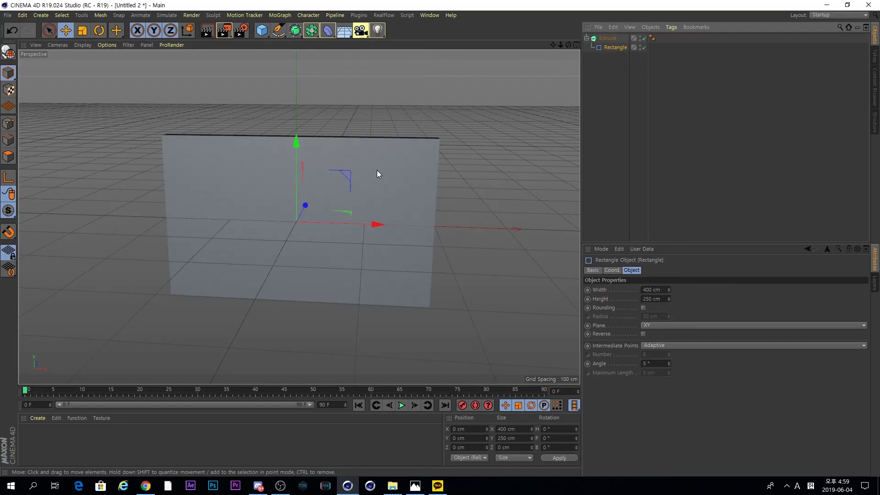
Set the Extrude object's Z movement to 0 cm so the panel has no thickness.
alt+drag(379, 173, 328, 193)
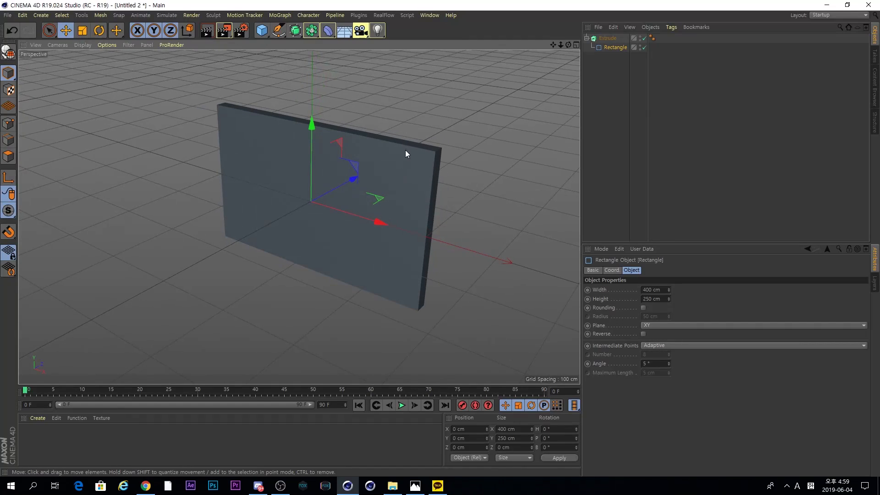
click(610, 38)
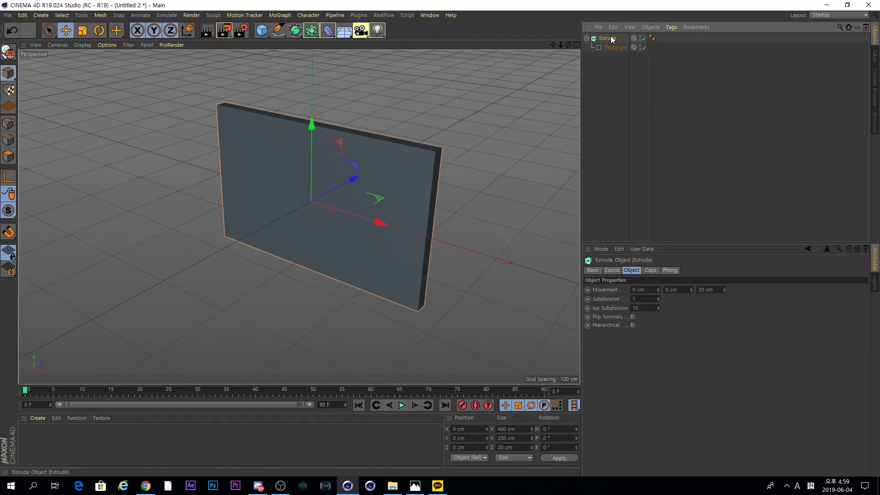
scroll(413, 147, up, 2)
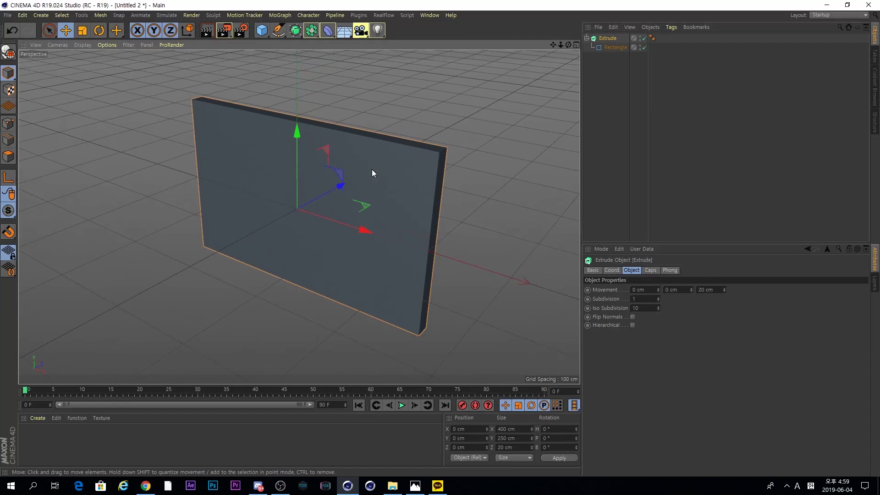
scroll(357, 179, up, 4)
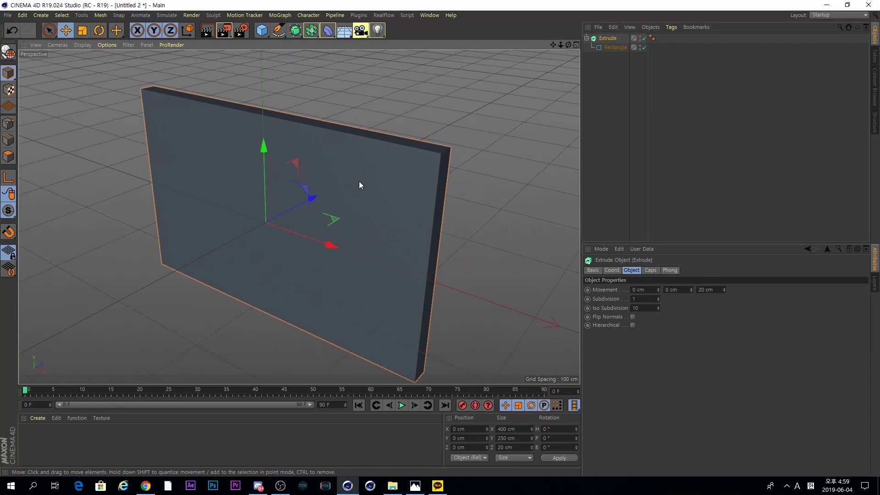
scroll(430, 232, down, 1)
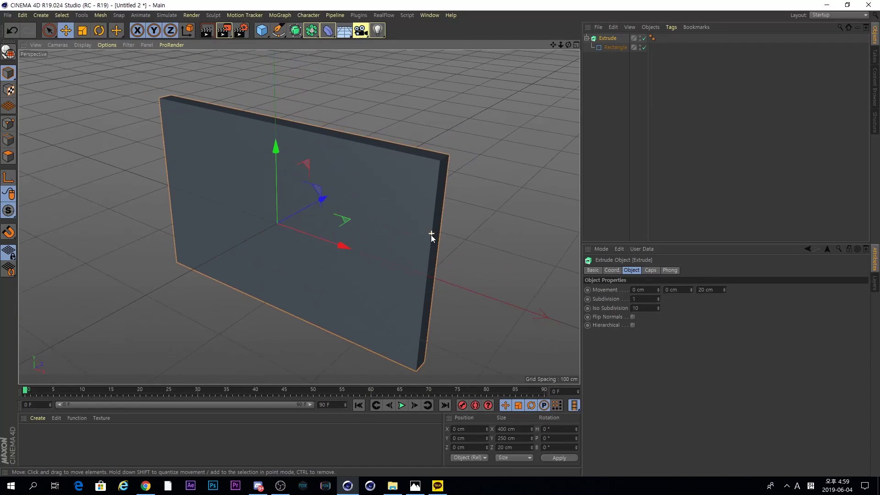
alt+middle_drag(430, 243, 428, 217)
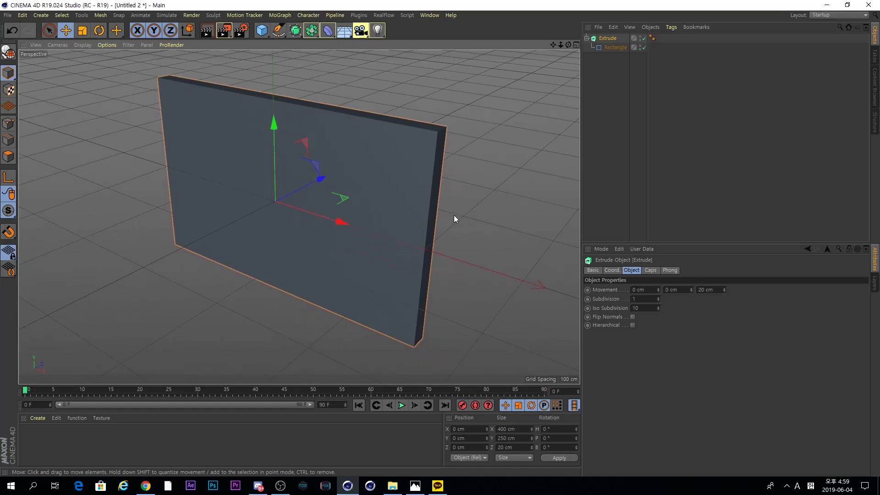
click(718, 289)
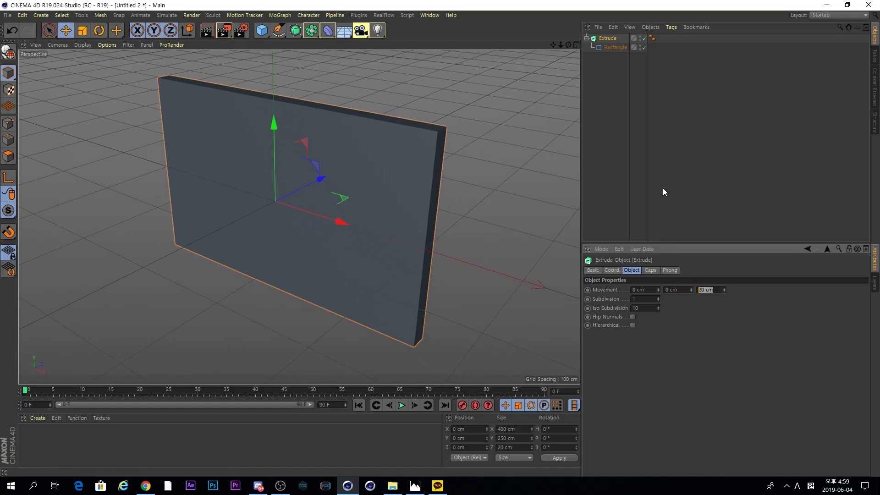
text(0)
key(Return)
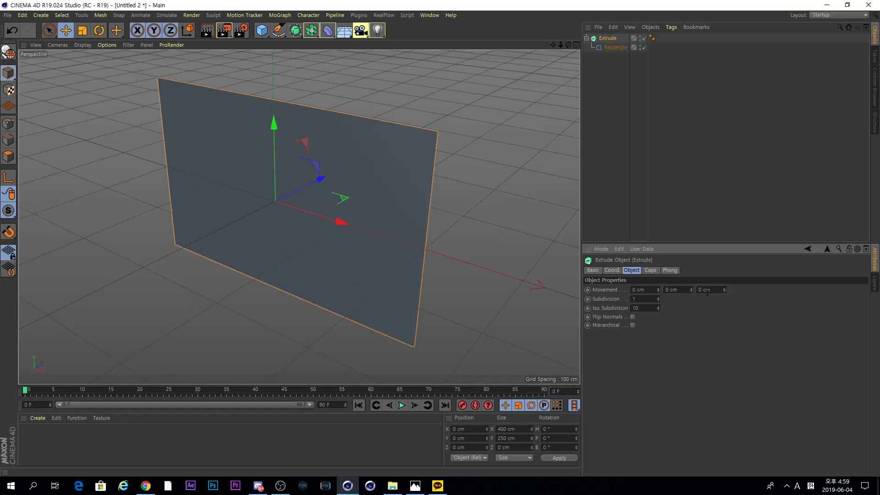
Set the Extrude object's cap type to Quadrangles and enable Regular Grid.
click(484, 171)
alt+drag(411, 177, 375, 170)
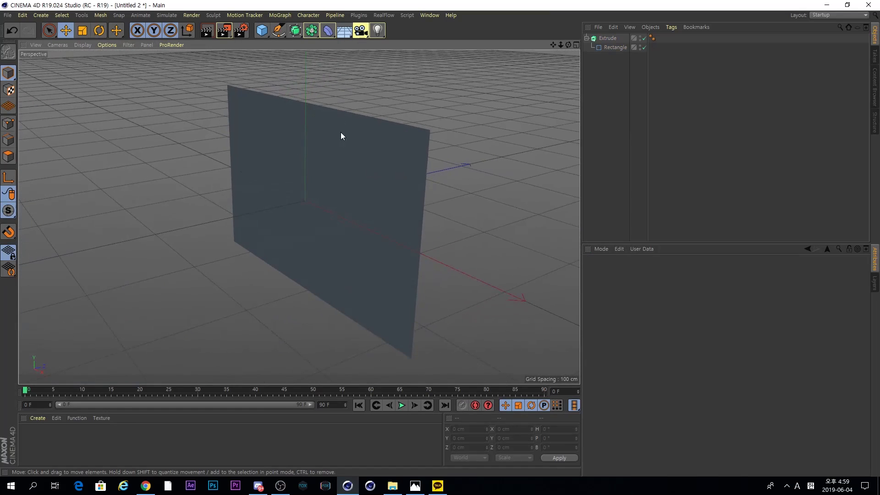
click(607, 38)
alt+drag(330, 183, 397, 188)
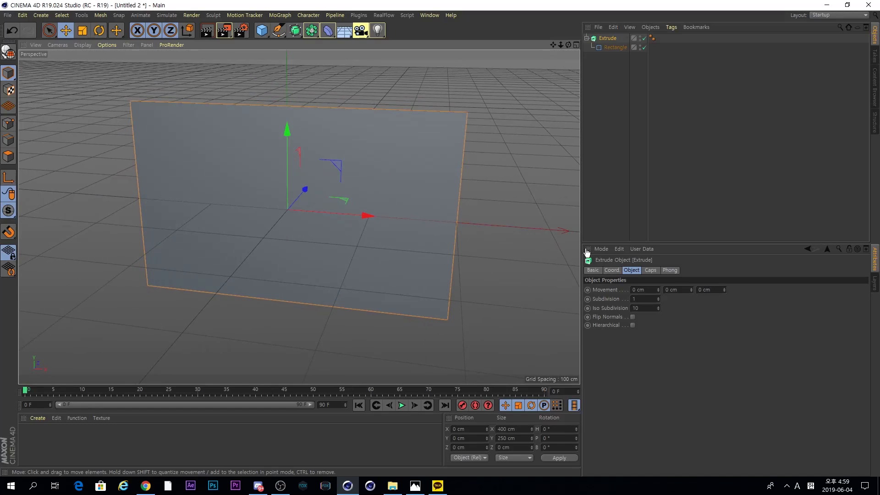
click(650, 270)
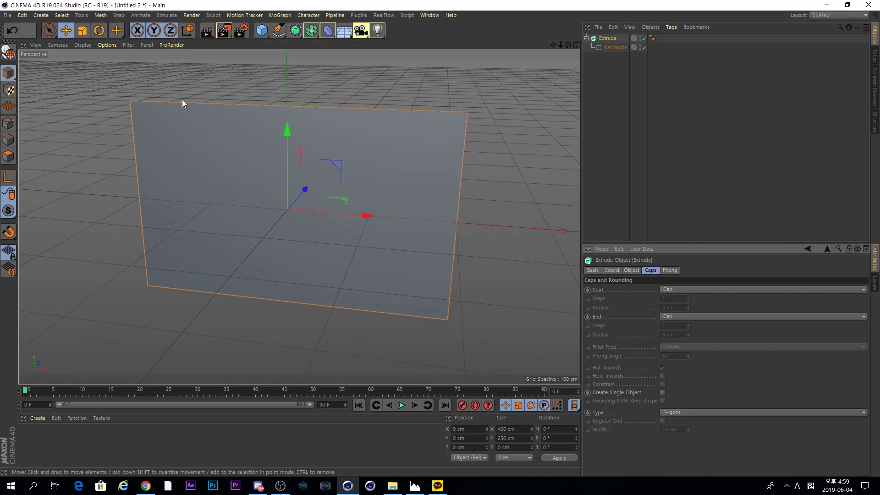
scroll(391, 212, up, 1)
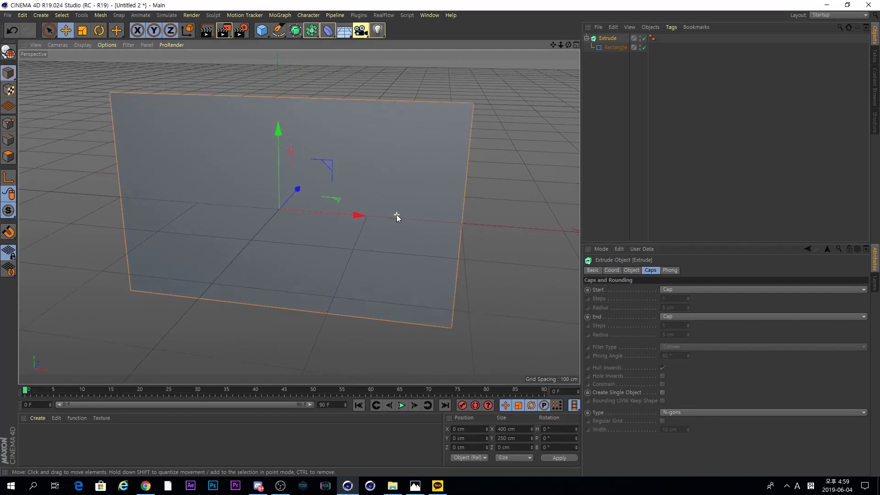
mouse_move(370, 209)
alt+mouse_down()
mouse_move(373, 216)
mouse_move(360, 205)
alt+mouse_up()
alt+middle_drag(360, 205, 380, 216)
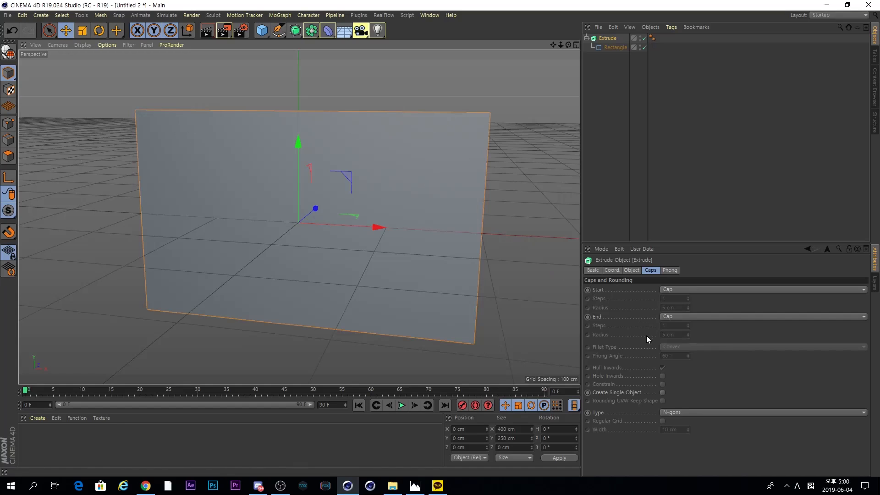
alt+middle_drag(493, 274, 485, 268)
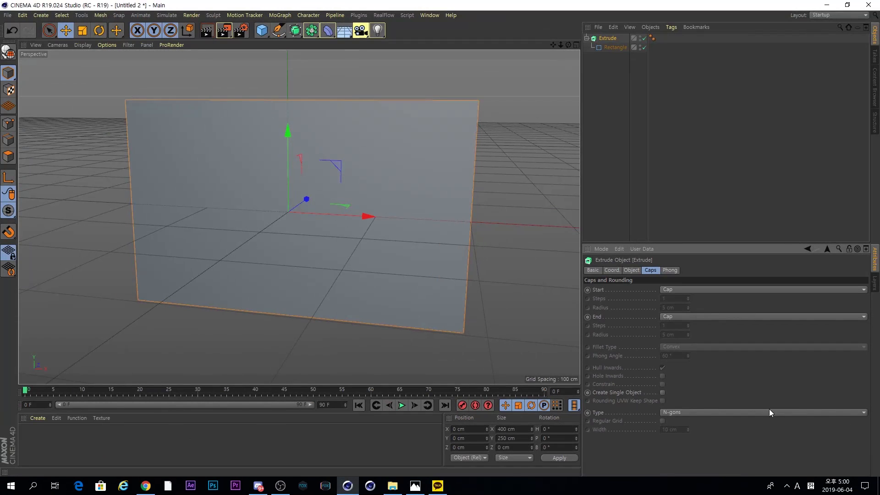
click(496, 397)
click(689, 430)
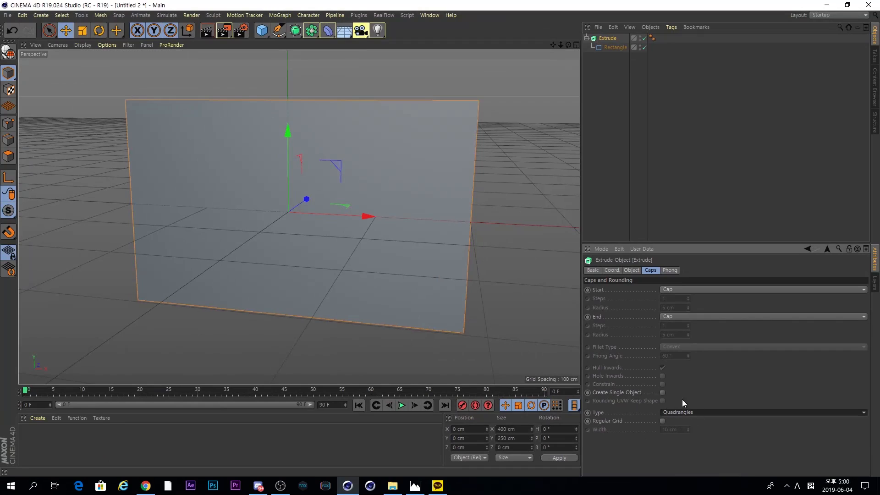
click(660, 423)
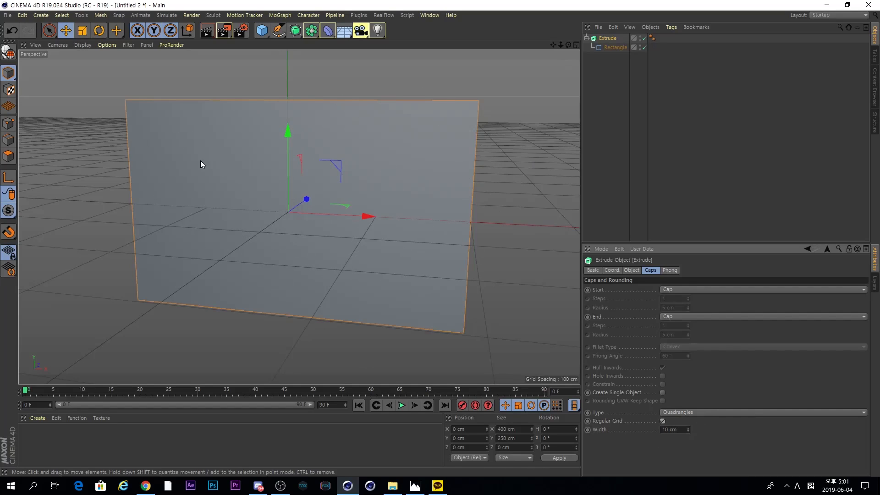
Switch the viewport display to shading with lines to show the panel's polygon edges.
click(84, 44)
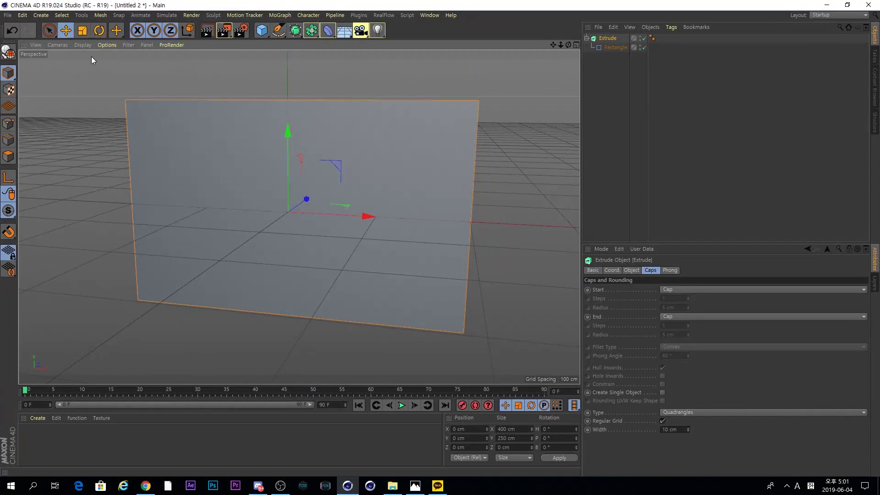
click(79, 25)
click(90, 70)
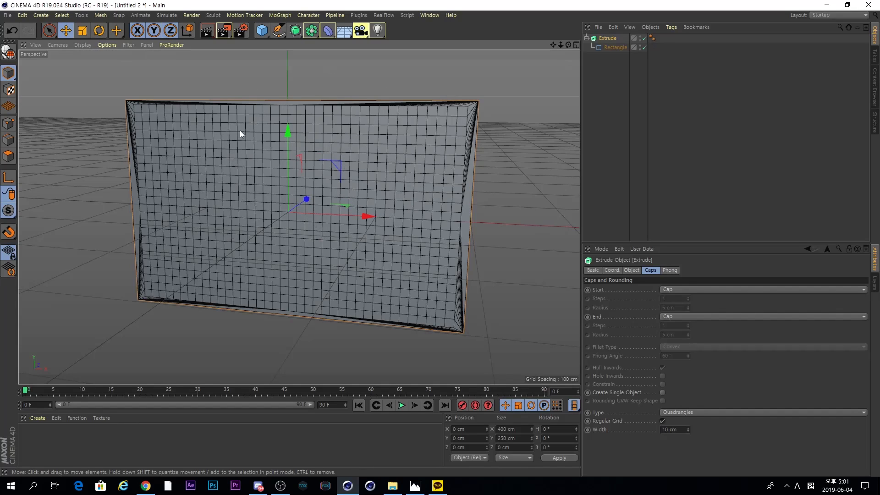
Set the regular grid width of the Extrude caps to 5 cm.
alt+drag(444, 169, 425, 122)
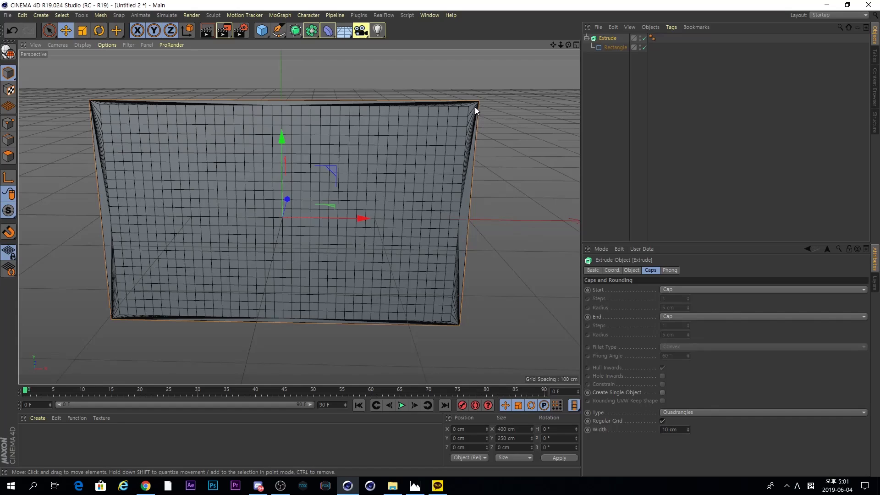
click(654, 429)
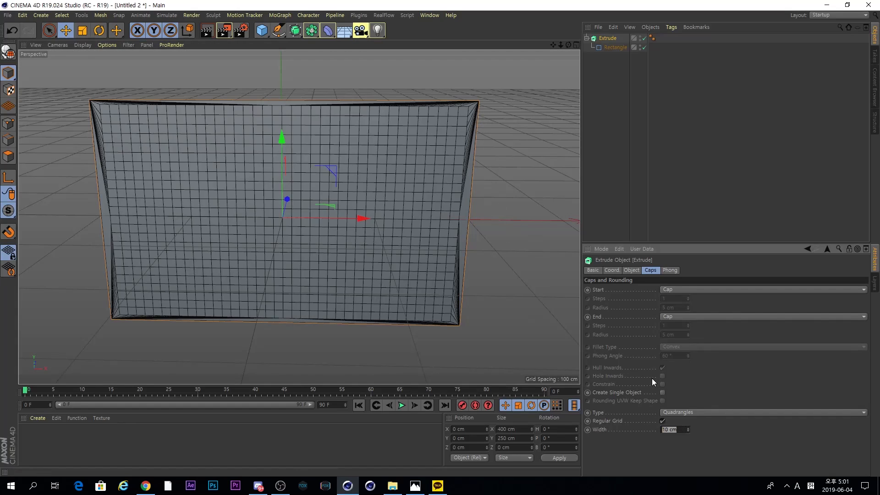
text(5)
key(Return)
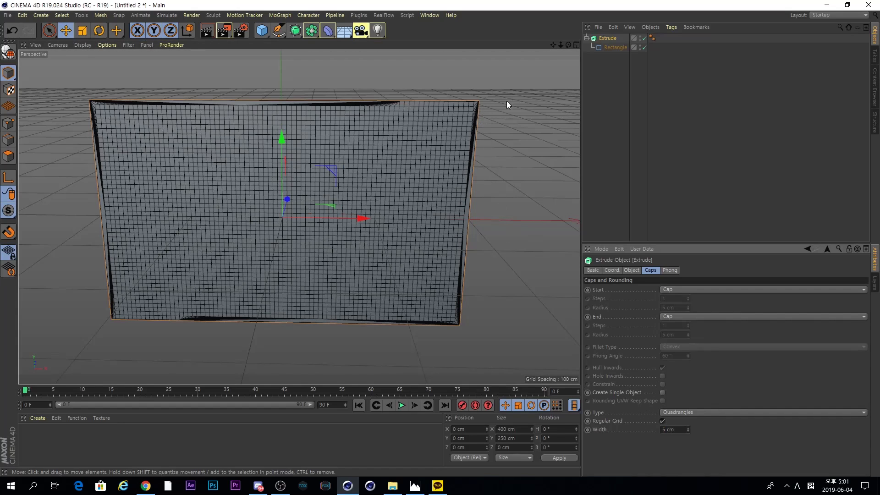
Set the Rectangle spline's intermediate points to Subdivided so the panel's border matches its grid.
click(613, 47)
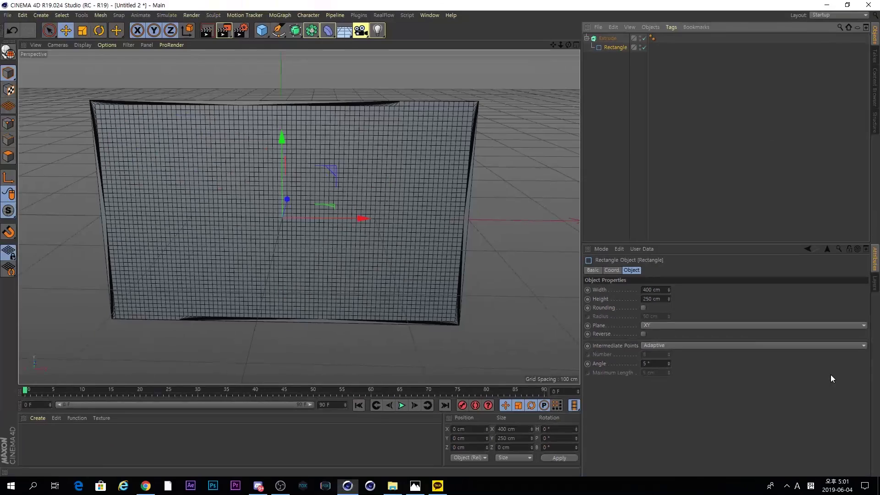
click(480, 316)
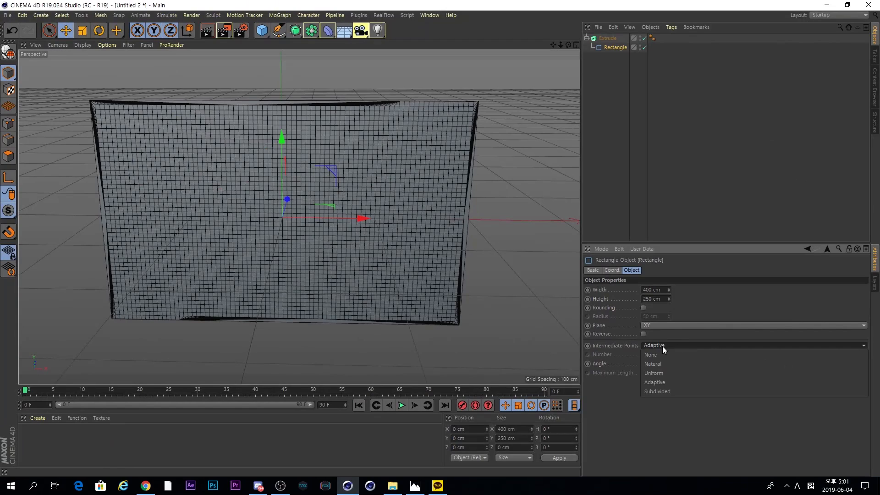
click(677, 391)
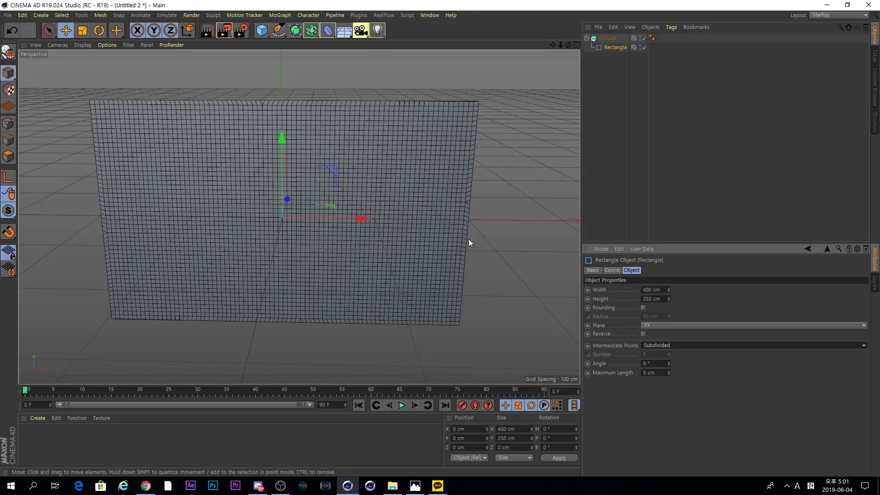
alt+drag(496, 182, 442, 180)
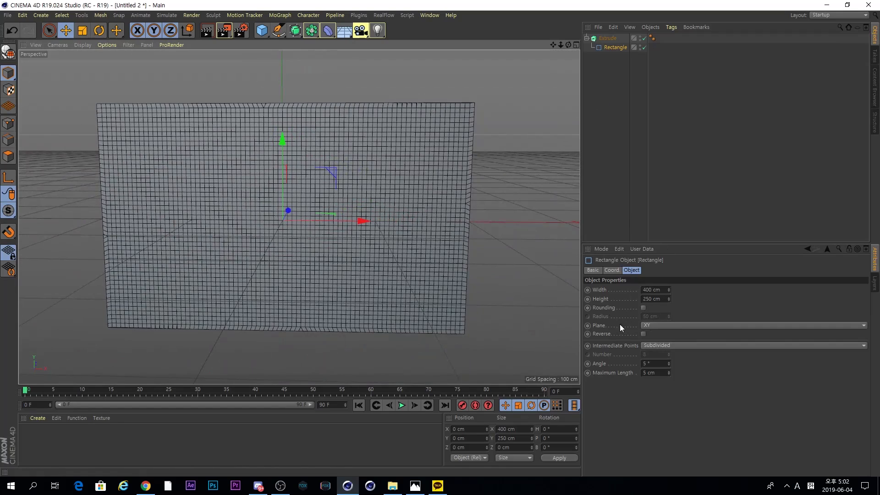
Collapse the Extrude object's hierarchy in the object list.
click(598, 27)
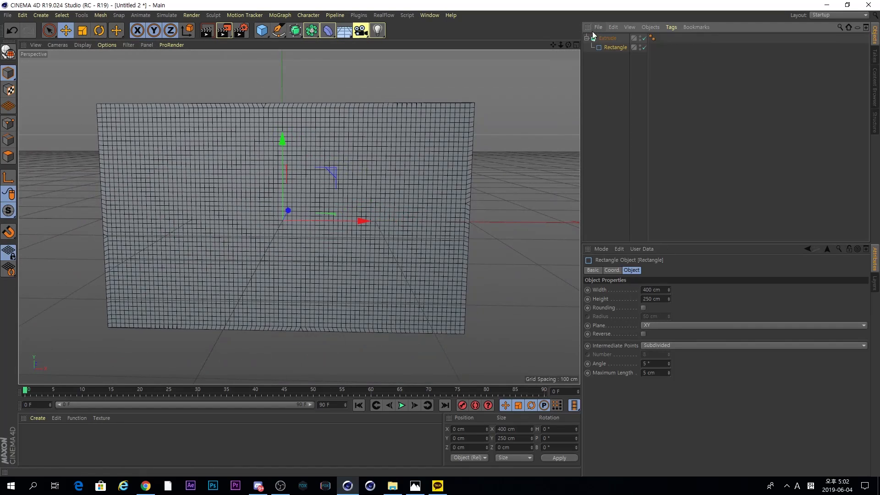
click(607, 38)
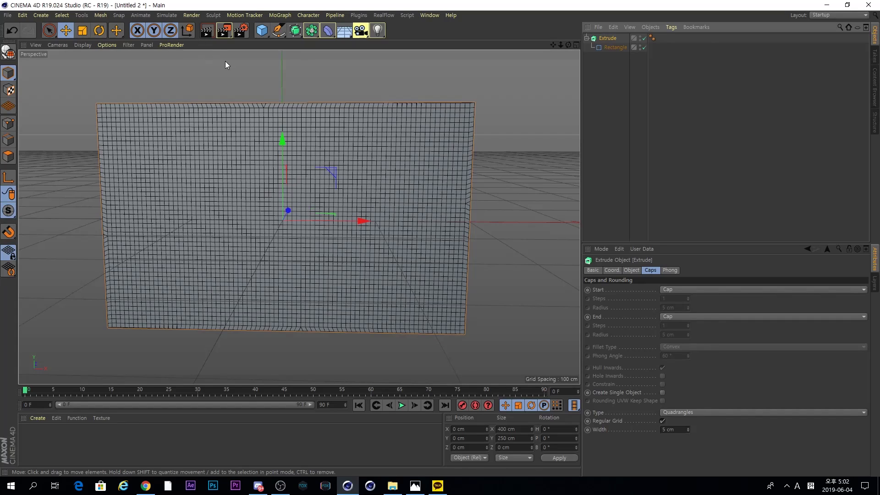
click(586, 38)
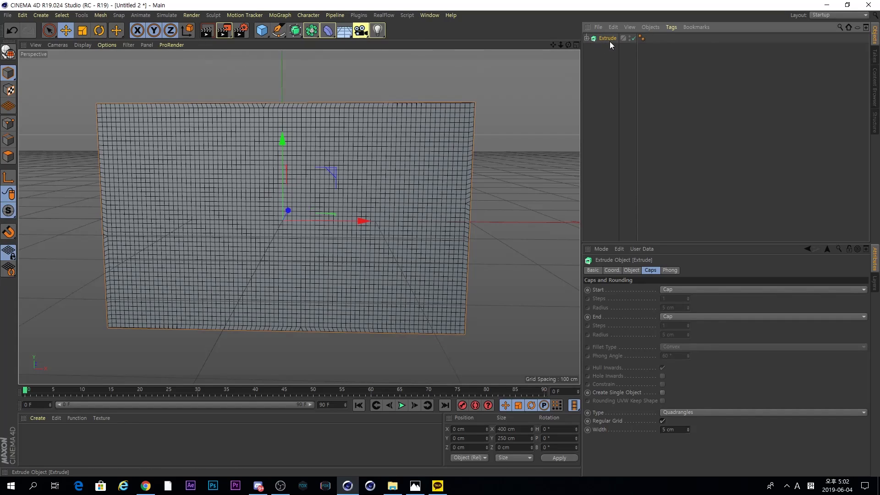
right_click(606, 38)
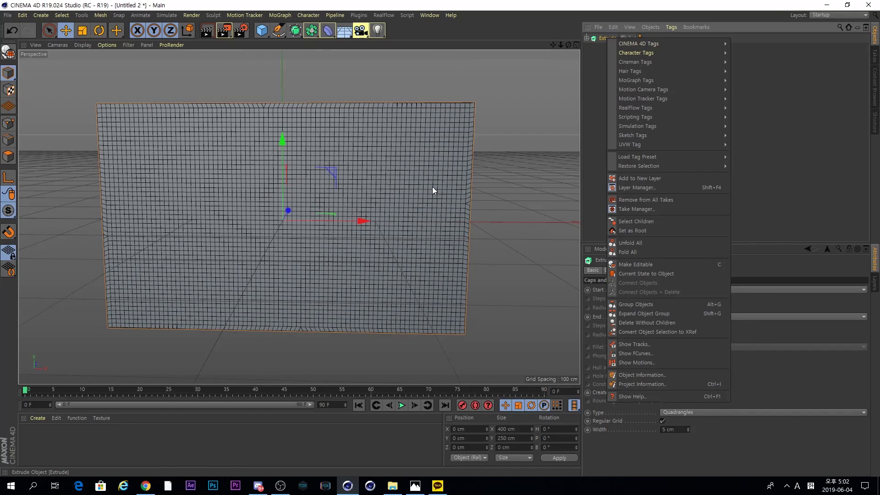
click(578, 60)
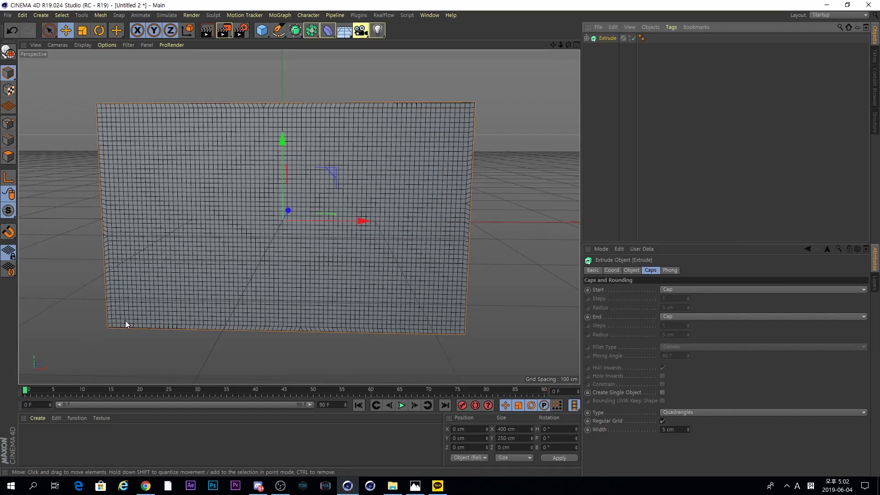
Add a cylinder primitive with a radius of 10 cm and a height of 500 cm.
click(261, 30)
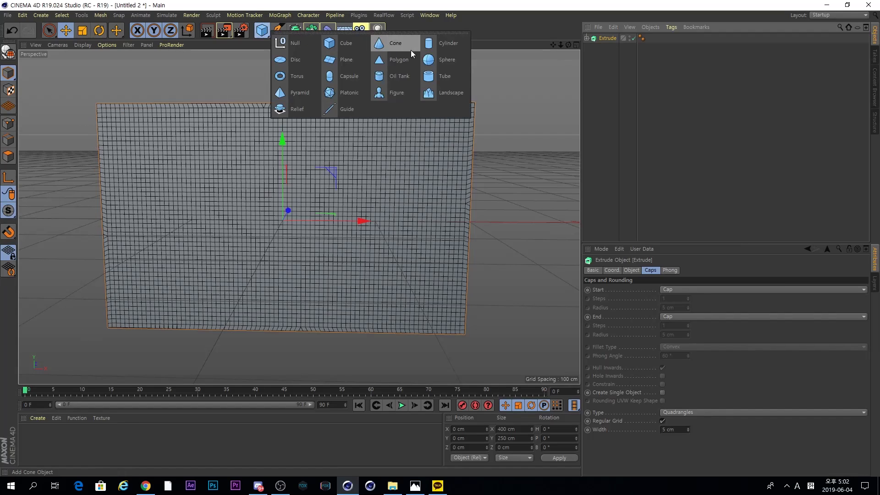
click(455, 43)
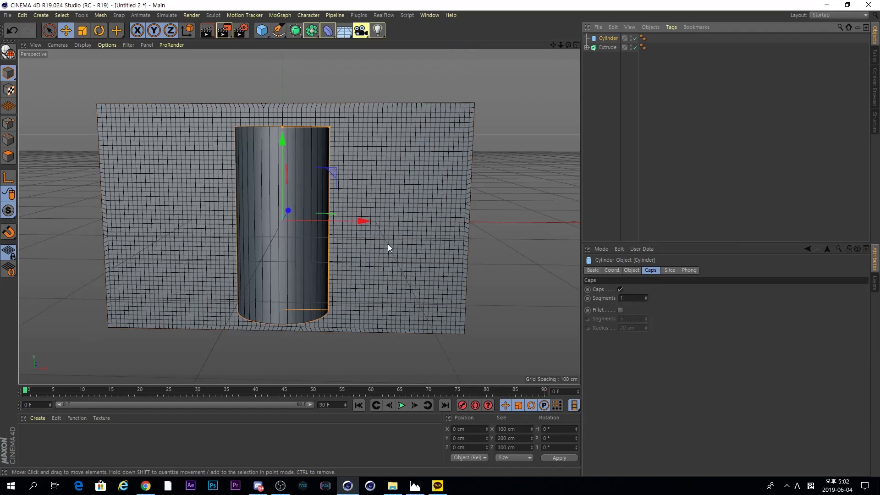
click(630, 270)
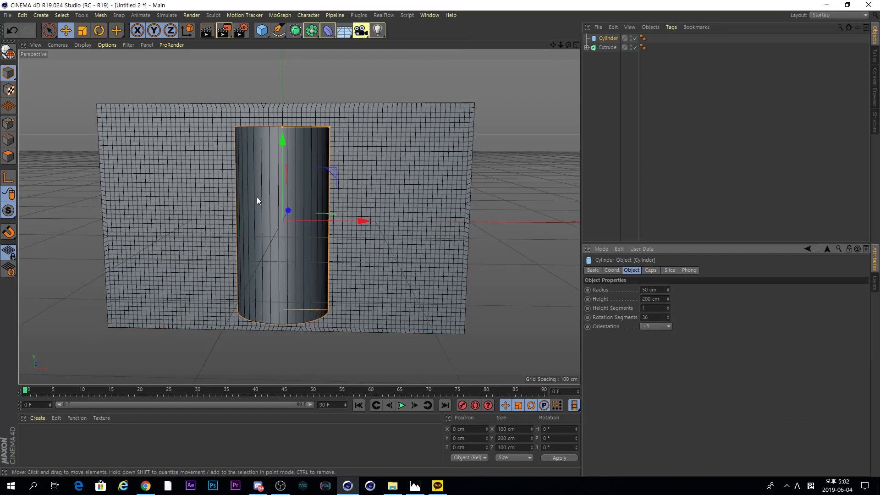
click(652, 291)
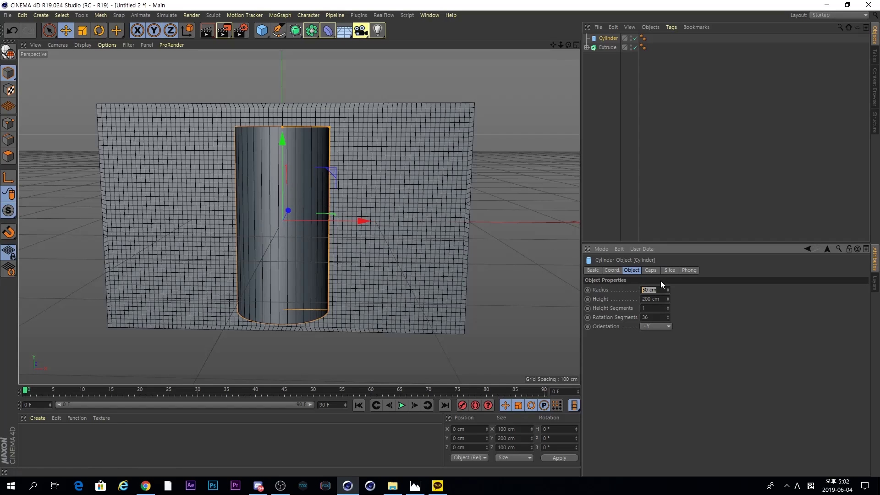
key(Return)
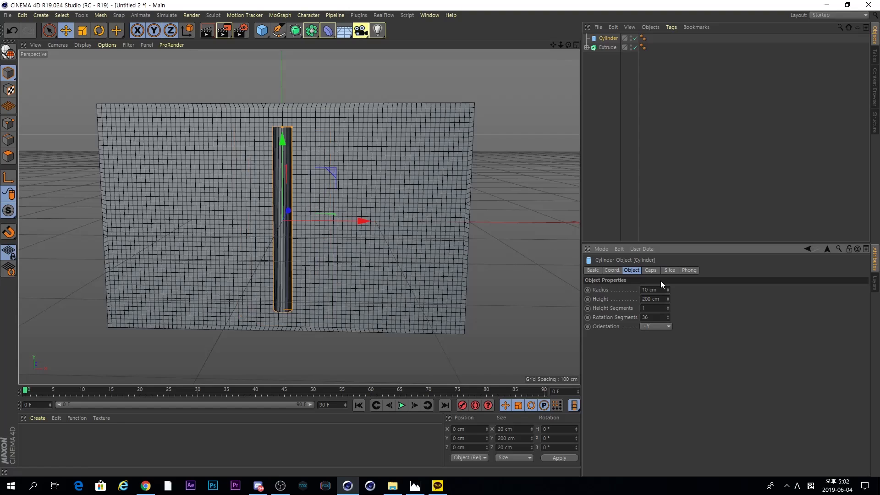
alt+drag(312, 166, 292, 189)
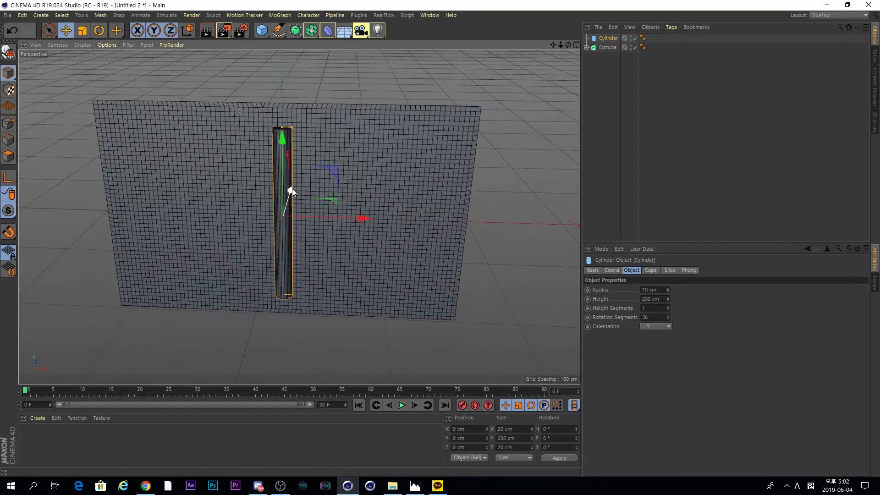
click(665, 299)
text(500)
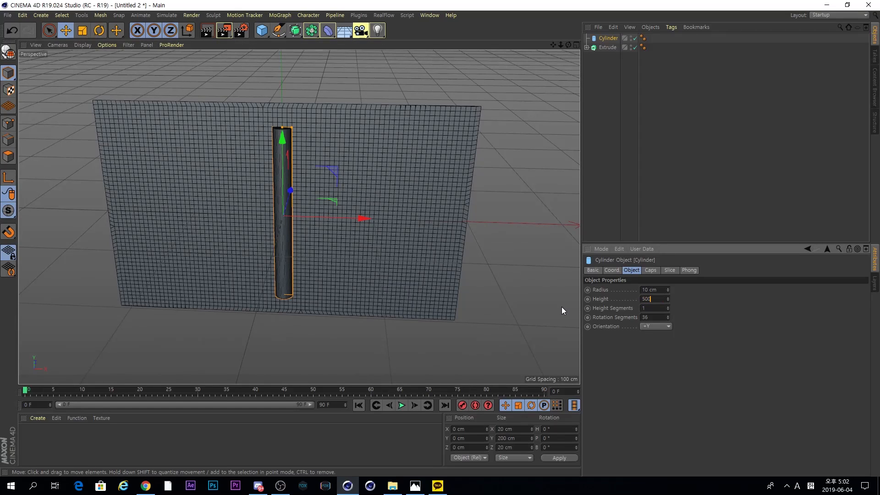
key(Return)
Move the cylinder to X -210 cm and Y -120 cm so it stands as a pole along the panel's left edge.
drag(352, 214, 170, 210)
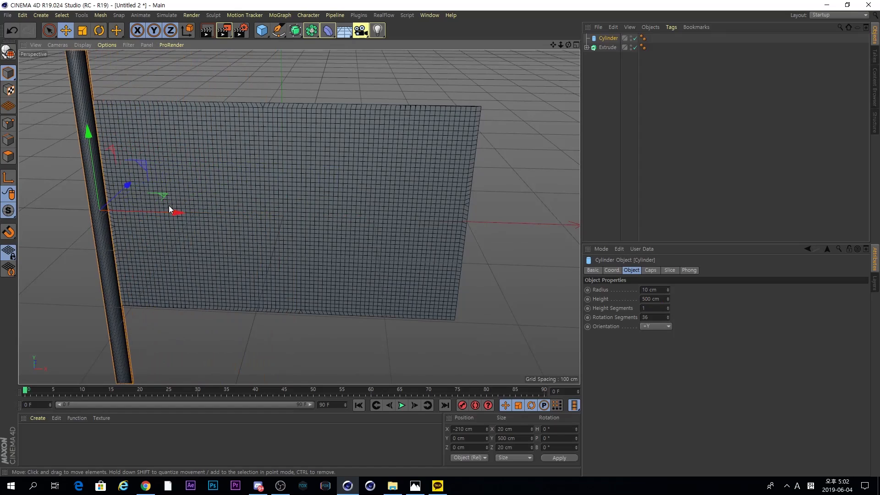
scroll(168, 205, down, 1)
drag(89, 131, 99, 227)
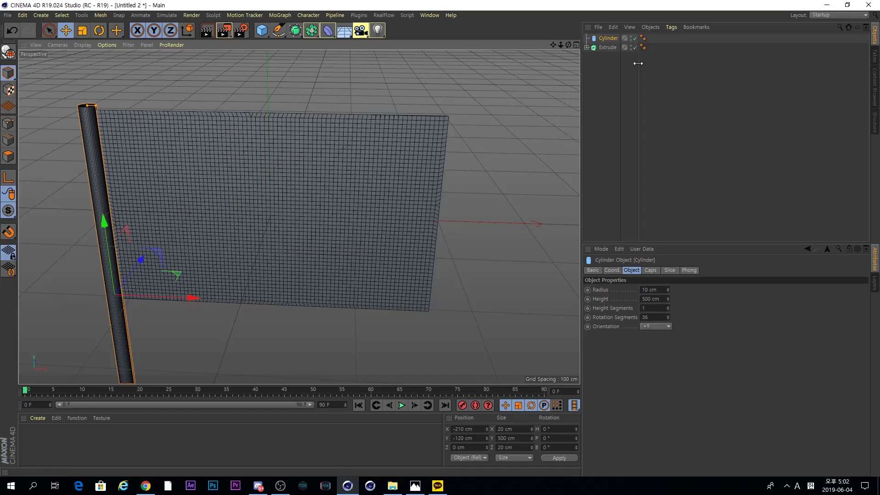
click(539, 89)
alt+drag(227, 206, 218, 184)
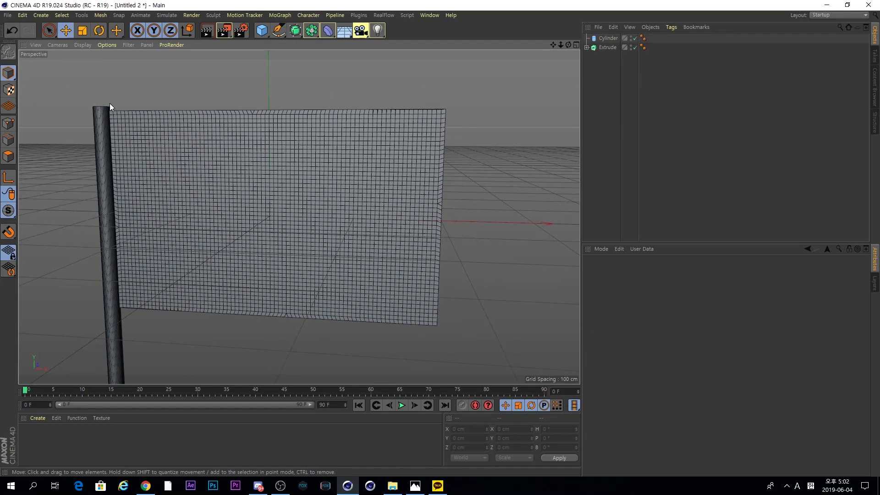
Create a polygon copy of the Extrude panel with Current State to Object.
click(611, 47)
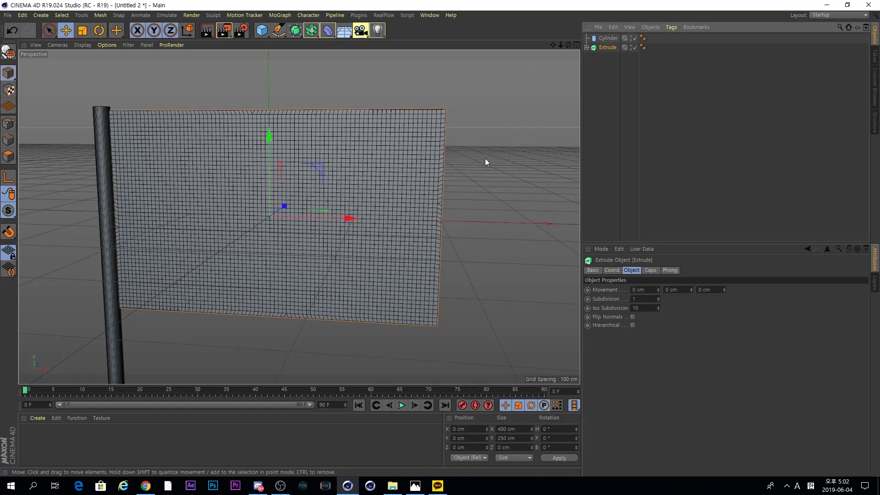
right_click(604, 49)
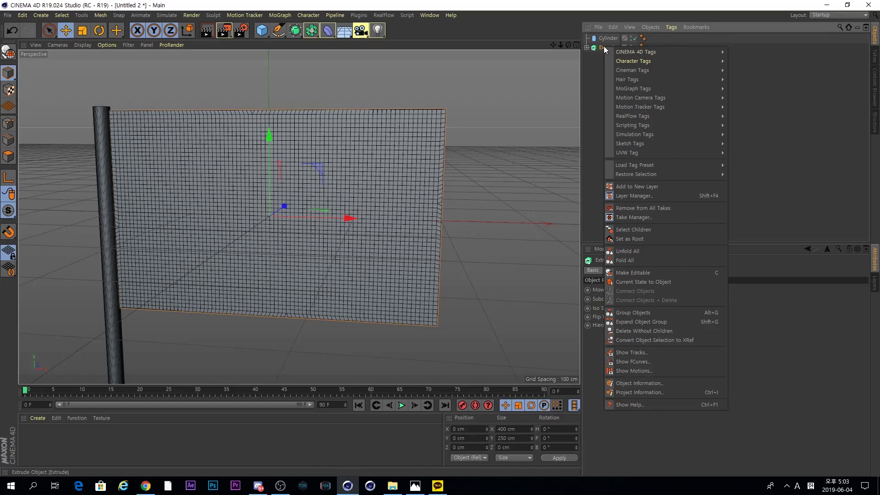
click(594, 52)
right_click(600, 47)
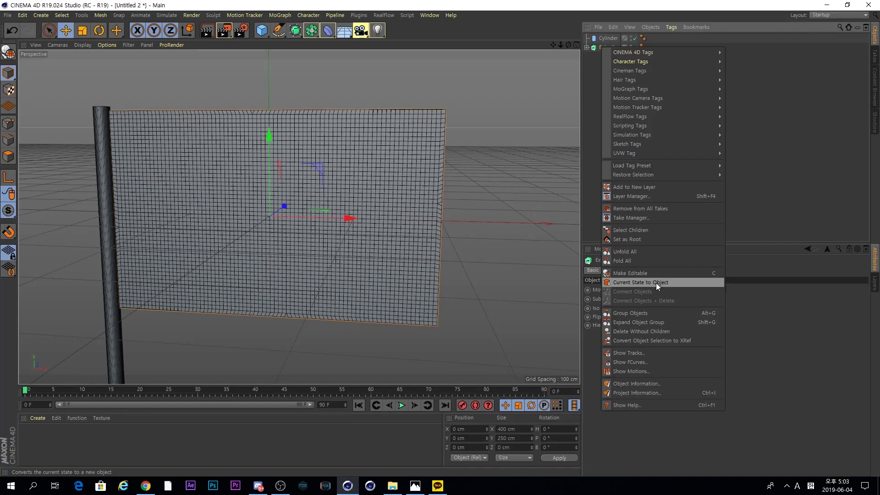
click(655, 282)
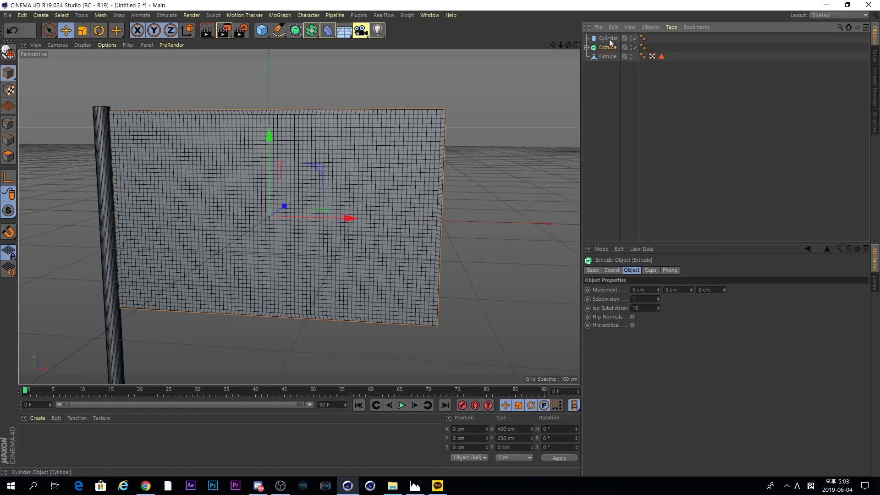
Hide the original Extrude generator in the editor and renderer, and place it below the polygon copy in the object list.
click(605, 58)
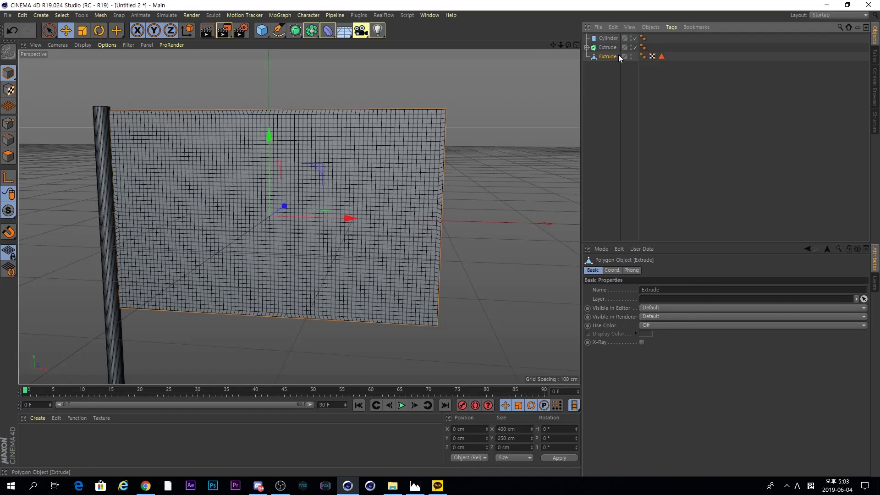
click(609, 47)
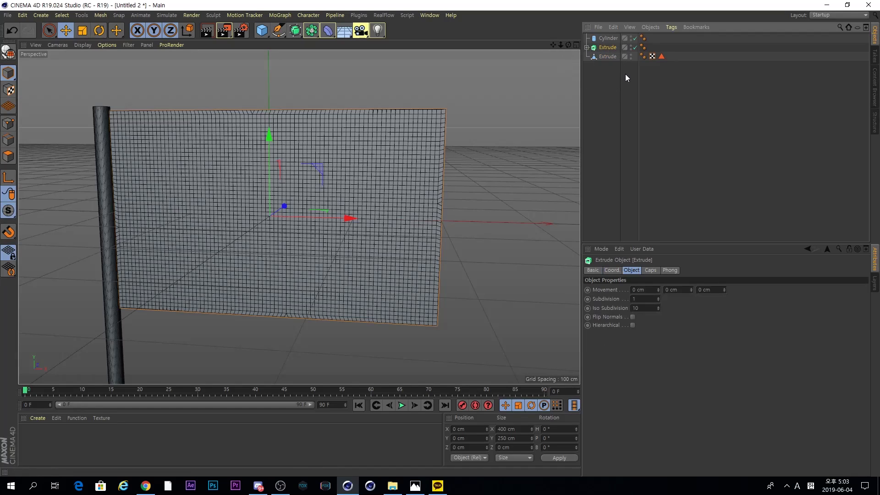
click(631, 46)
click(631, 49)
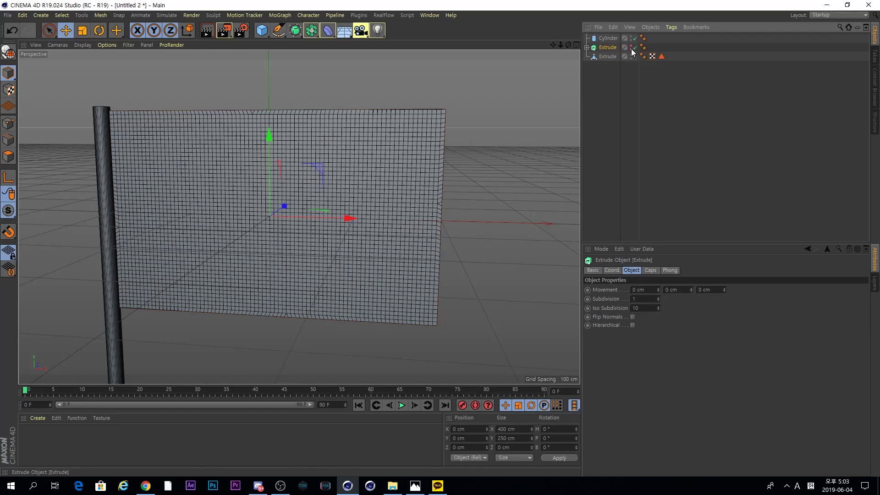
click(607, 56)
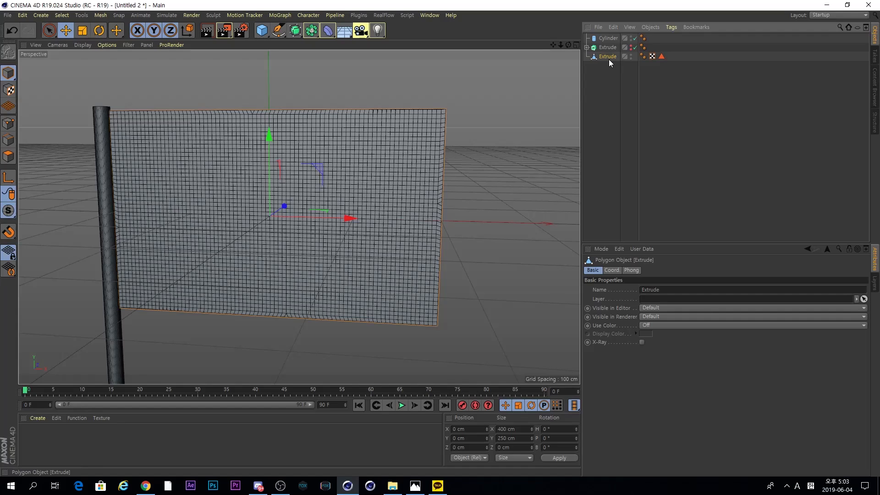
click(612, 46)
drag(613, 46, 626, 58)
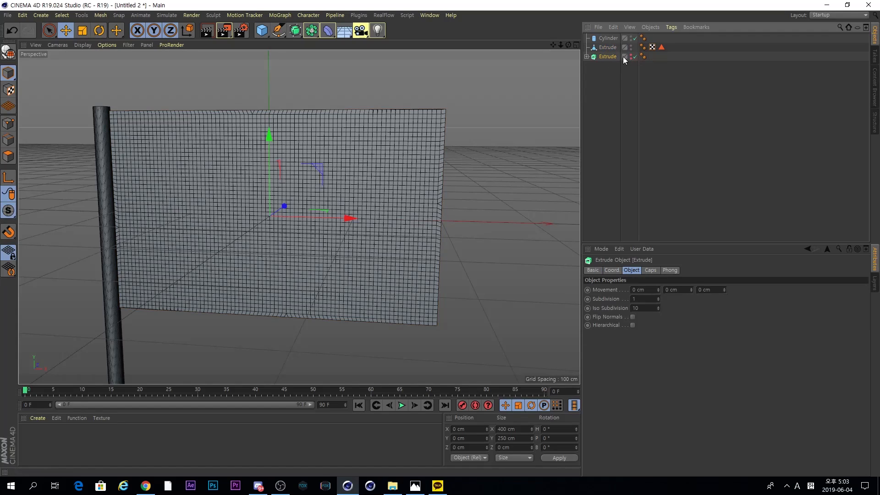
Apply a Cloth simulation tag to the polygon copy of the panel.
click(608, 48)
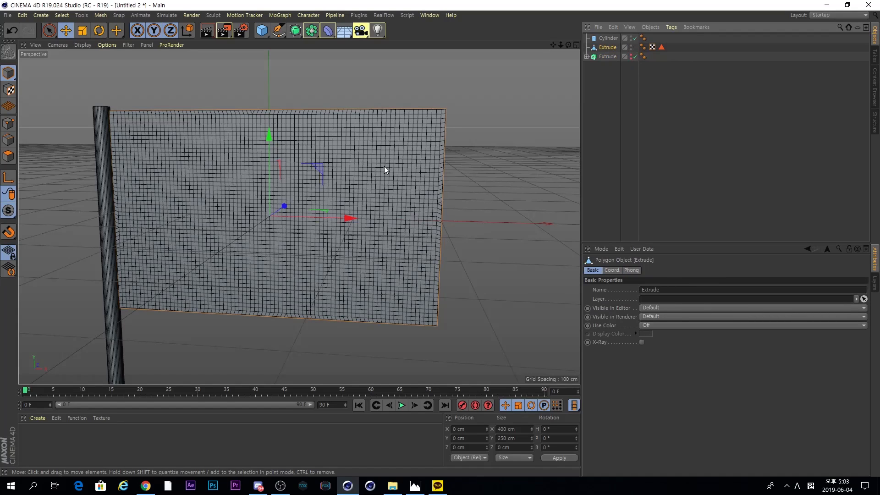
right_click(611, 47)
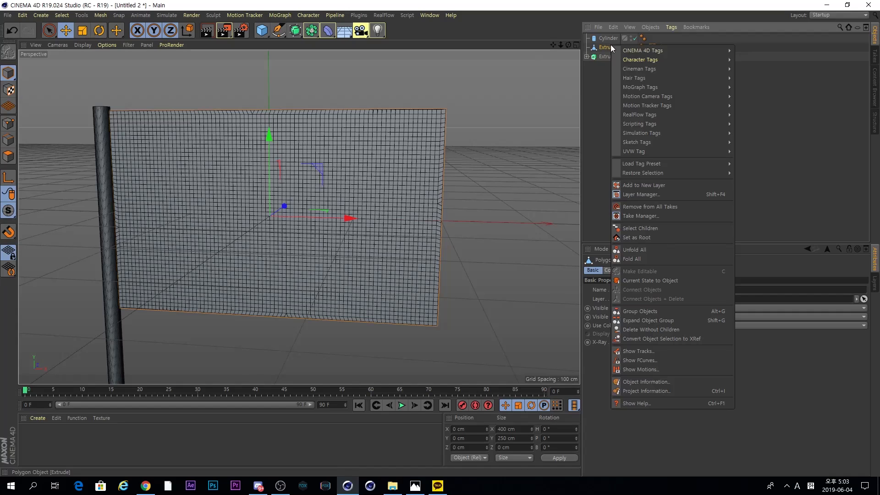
mouse_move(615, 59)
mouse_move(642, 134)
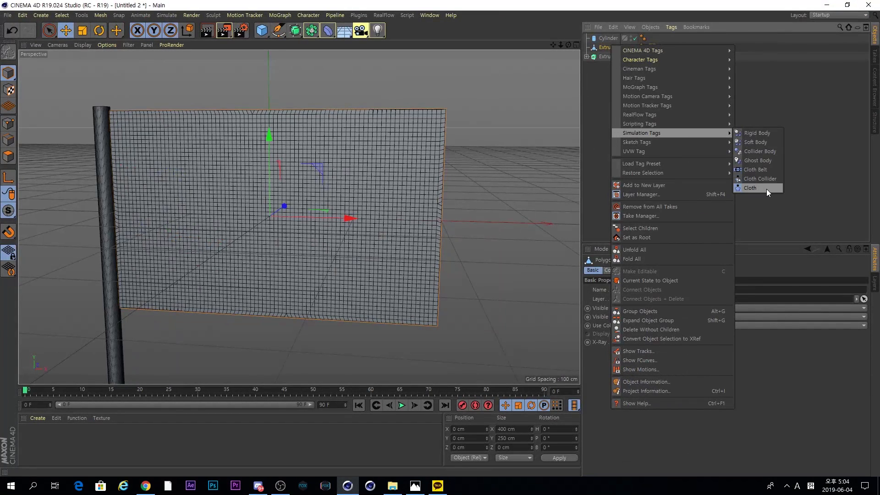
click(750, 188)
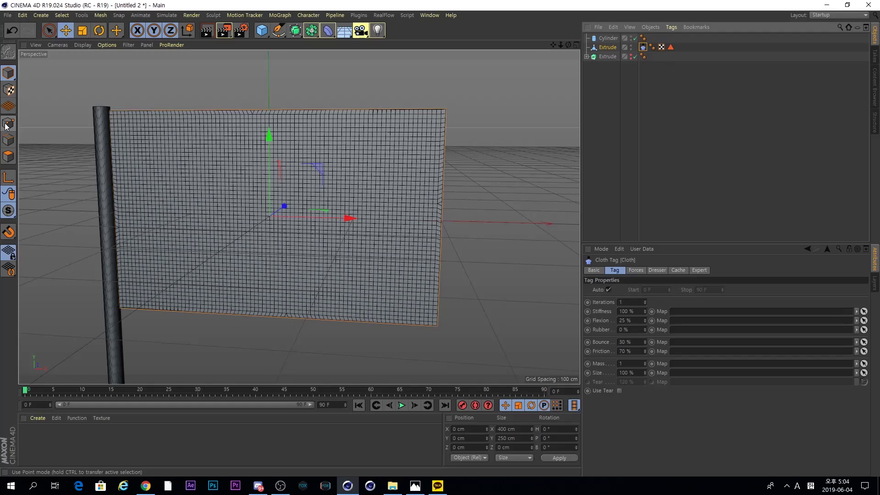
Play the cloth simulation twice from the first frame to check how the panel behaves.
click(401, 405)
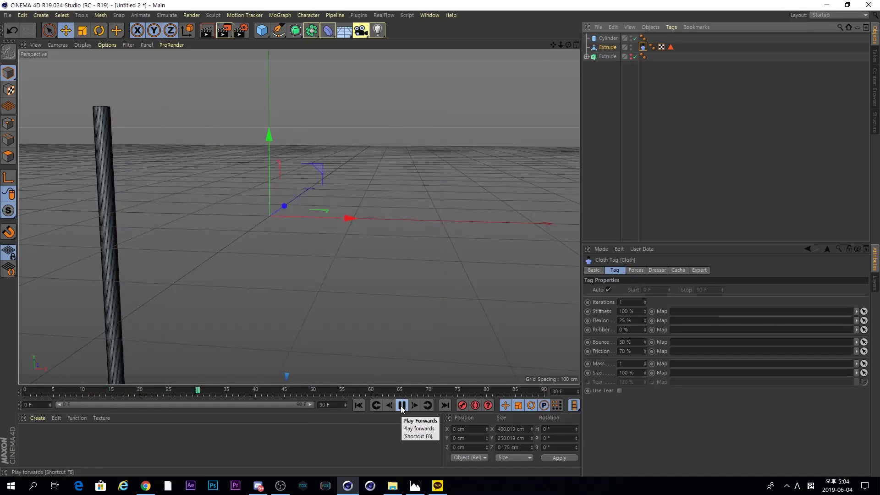
click(401, 405)
click(358, 405)
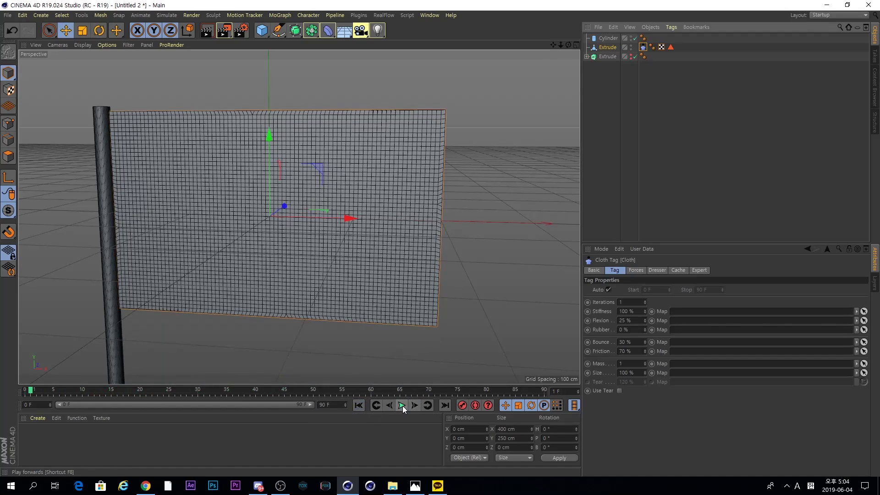
click(402, 405)
click(401, 405)
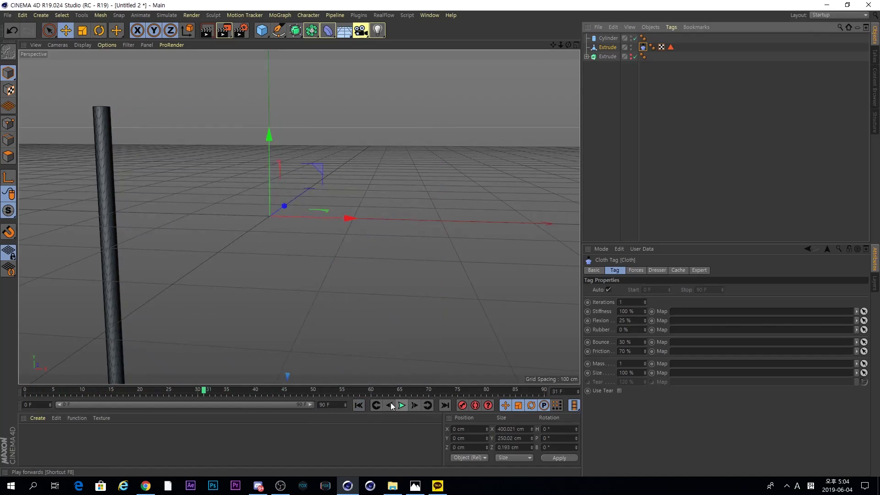
Return to the first frame and review the Cloth tag's Forces, Cache and Dresser settings.
click(358, 406)
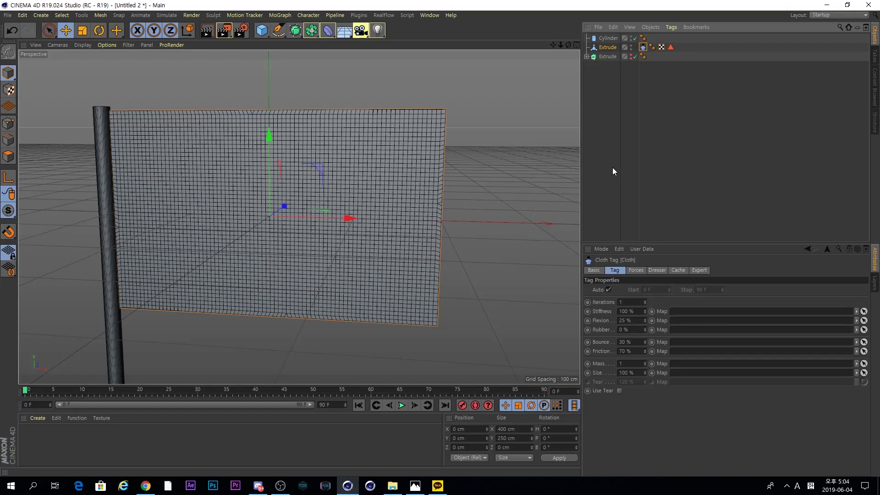
click(637, 271)
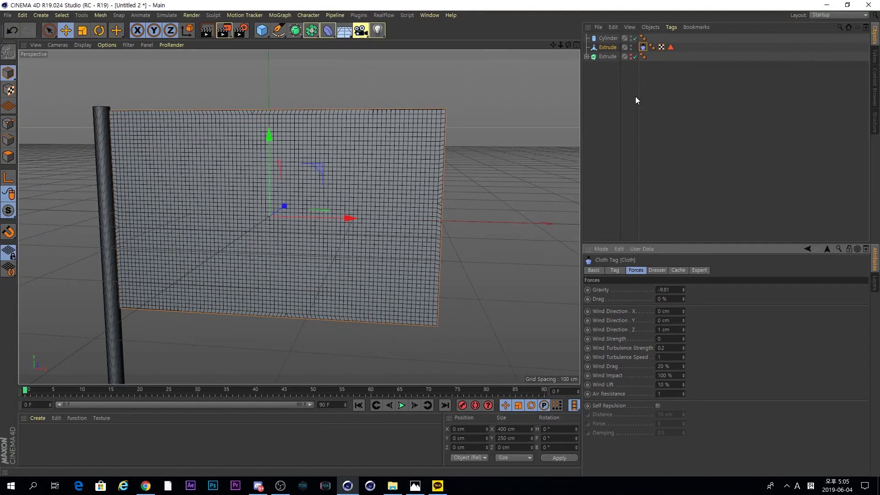
click(679, 270)
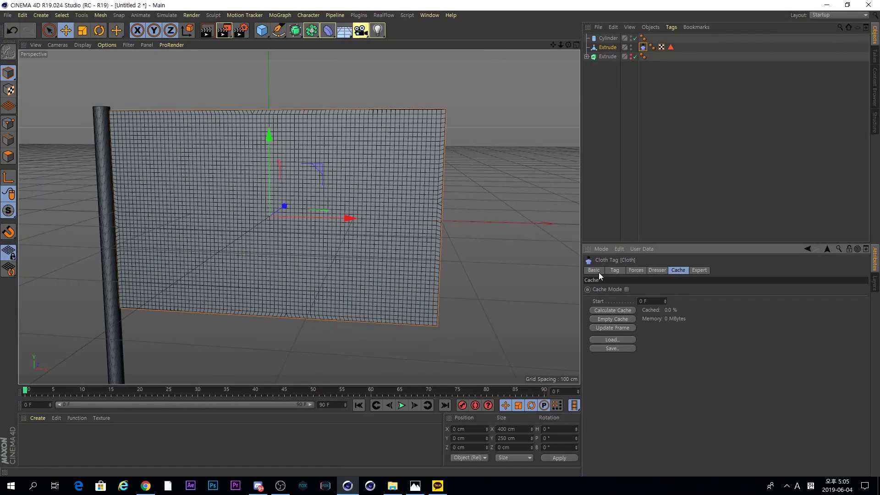
click(659, 270)
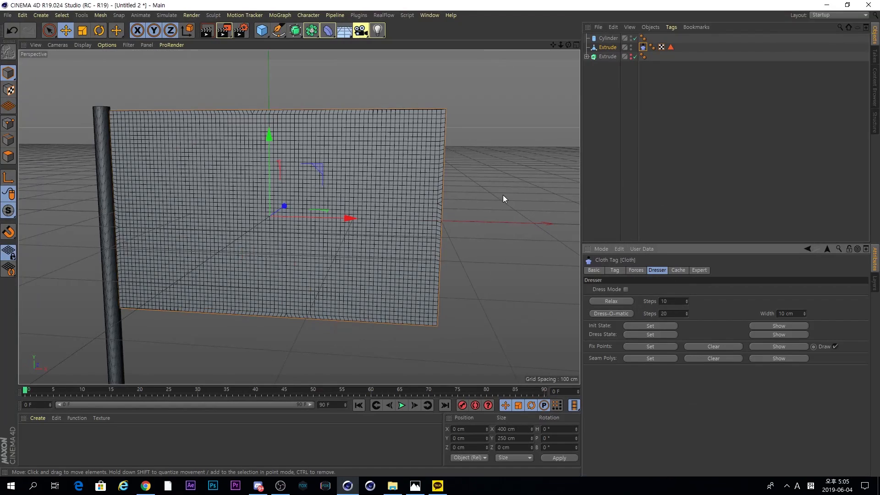
click(619, 270)
click(643, 271)
click(654, 271)
In the front view, live-select three groups of points along the upper, middle and lower parts of the panel's edge beside the pole.
click(9, 125)
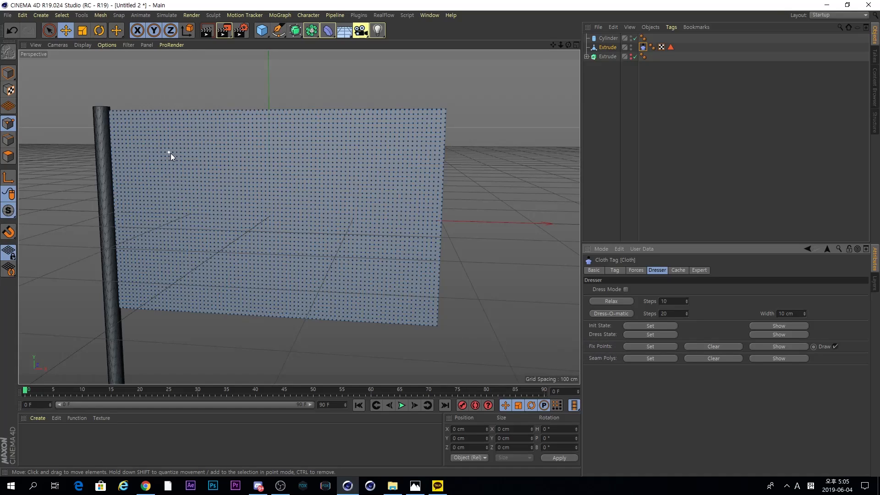
middle_click(136, 95)
middle_click(142, 98)
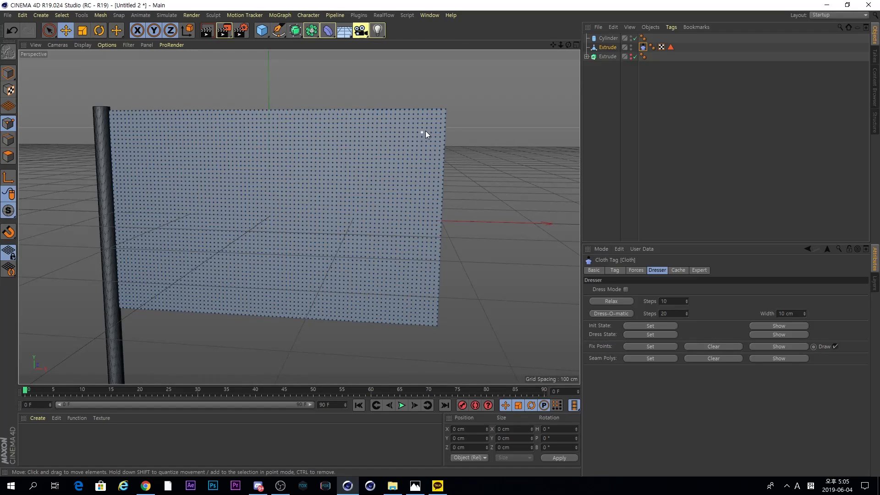
key(9)
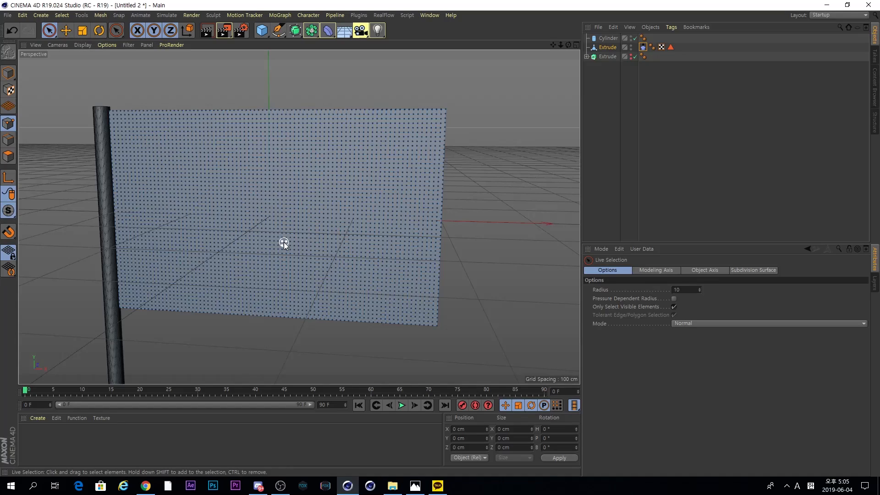
click(643, 47)
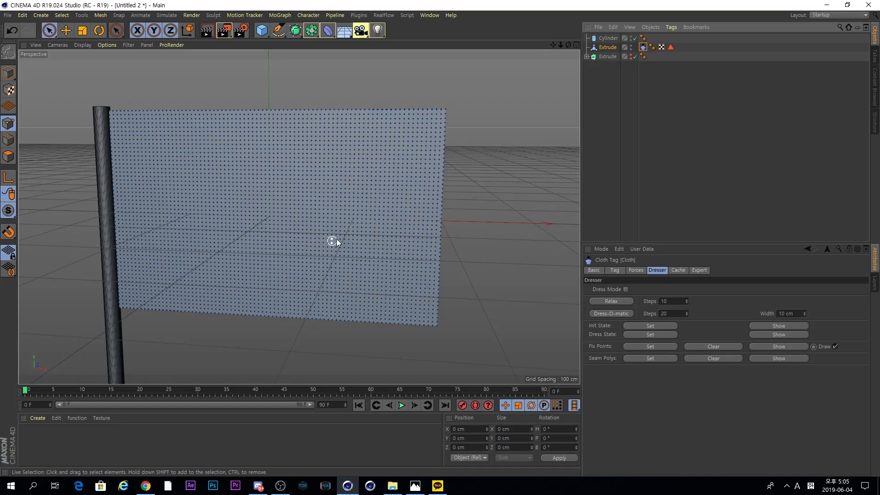
middle_click(284, 209)
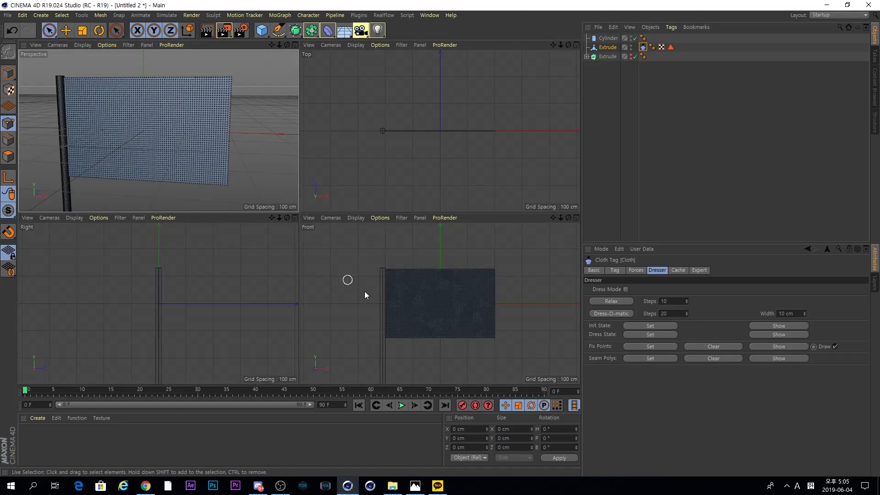
middle_click(416, 293)
scroll(169, 230, up, 3)
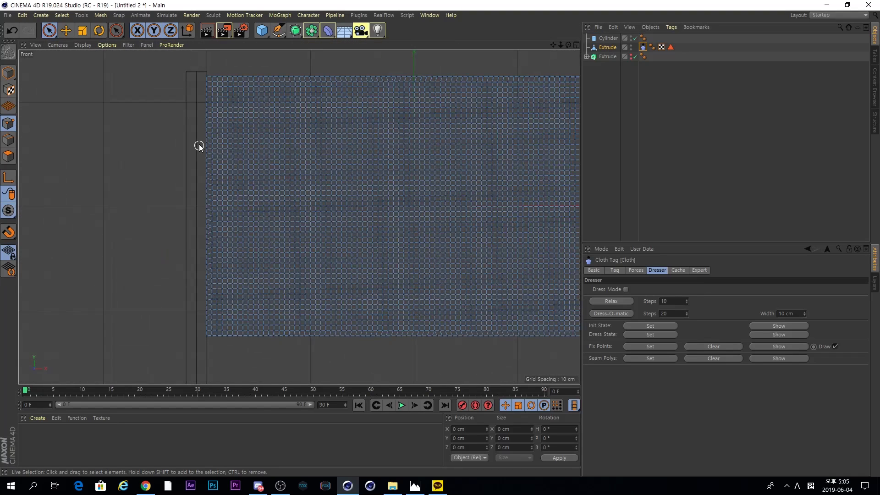
drag(209, 80, 210, 122)
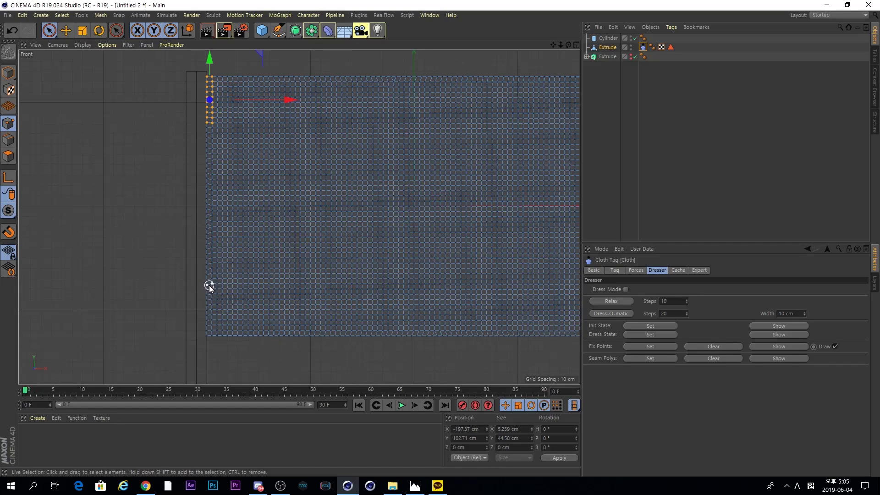
mouse_move(208, 341)
mouse_down()
mouse_move(207, 298)
mouse_move(210, 315)
mouse_move(209, 307)
mouse_up()
shift+drag(211, 78, 209, 132)
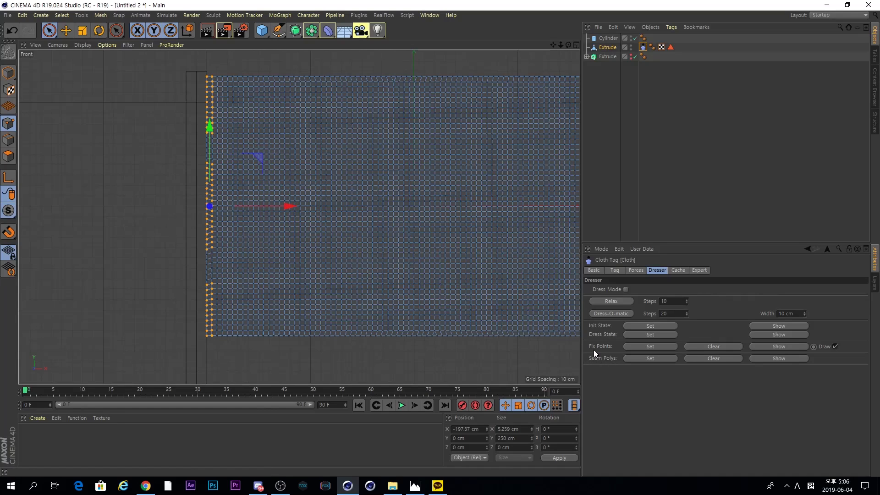
Set the selected points as the cloth's Fix Points, and play the simulation in the perspective view to check them.
click(651, 346)
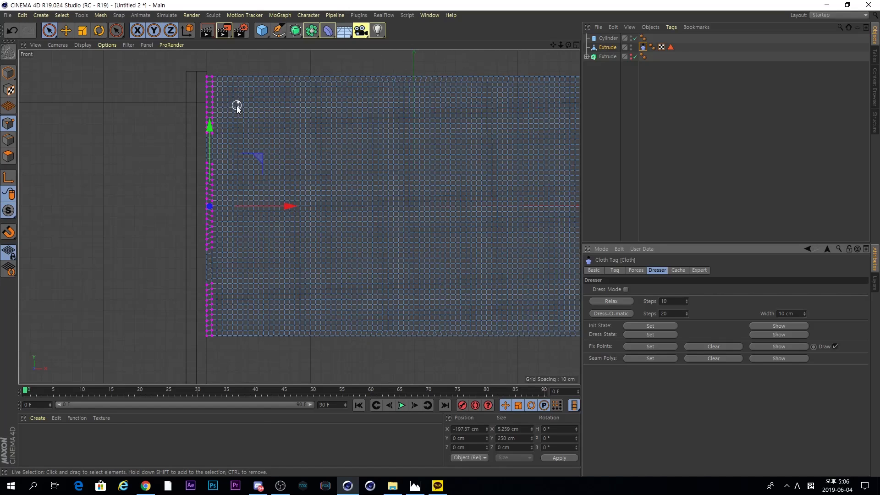
middle_click(321, 145)
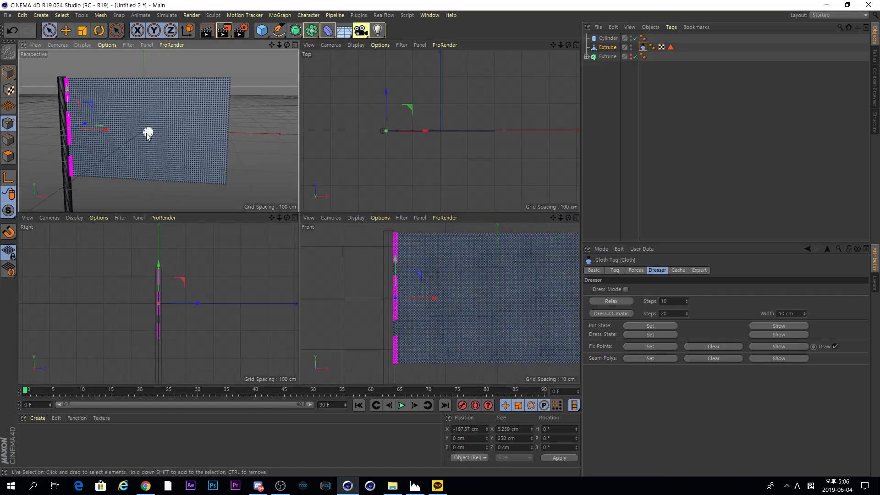
middle_click(109, 128)
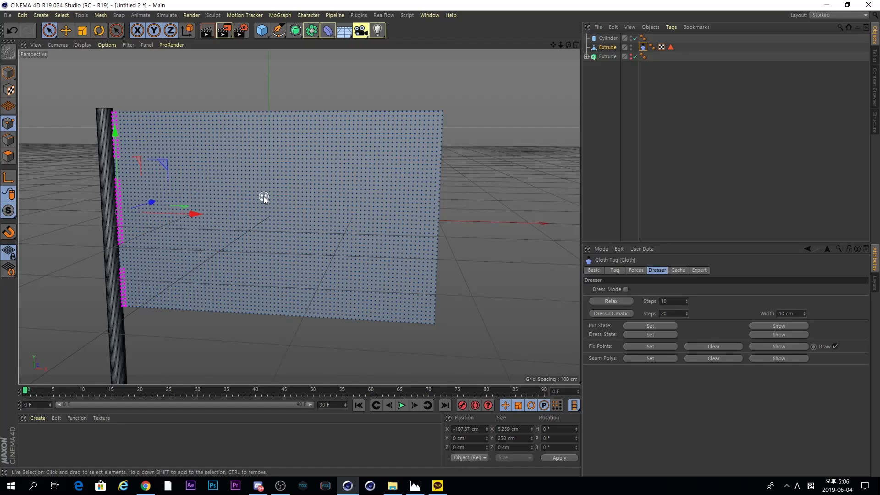
click(402, 405)
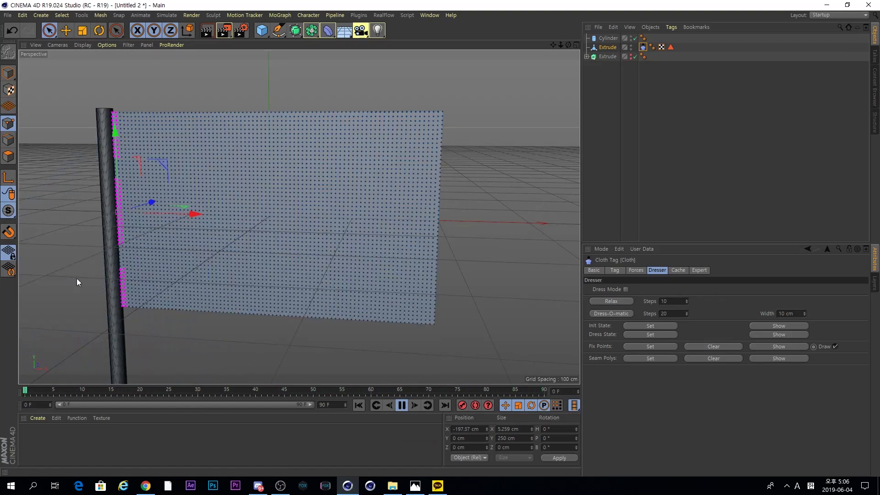
click(401, 405)
click(359, 406)
Set the cloth's Gravity to 0, play the simulation to test it, and return to the first frame.
click(636, 271)
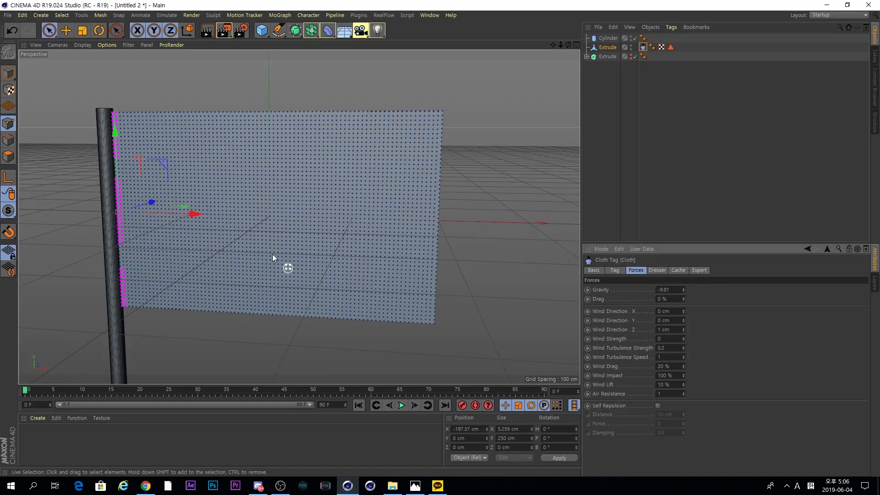
alt+middle_drag(354, 222, 409, 220)
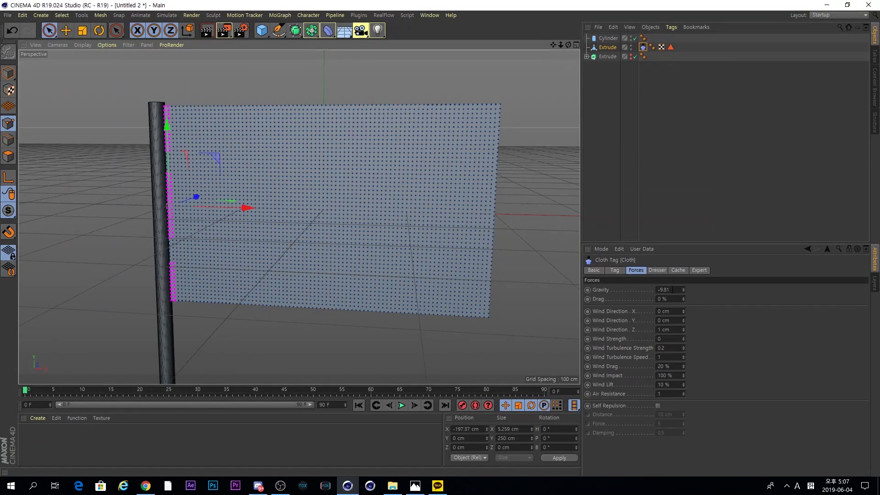
drag(672, 290, 633, 284)
text(0)
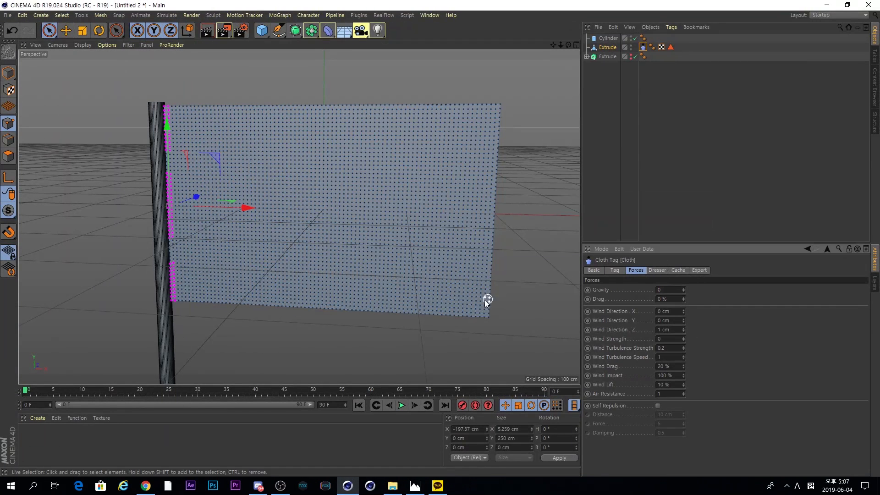
click(401, 405)
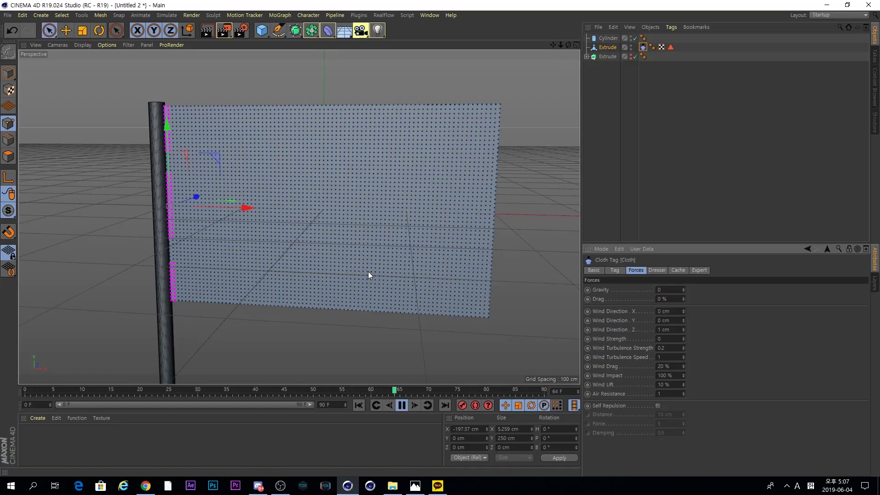
click(402, 405)
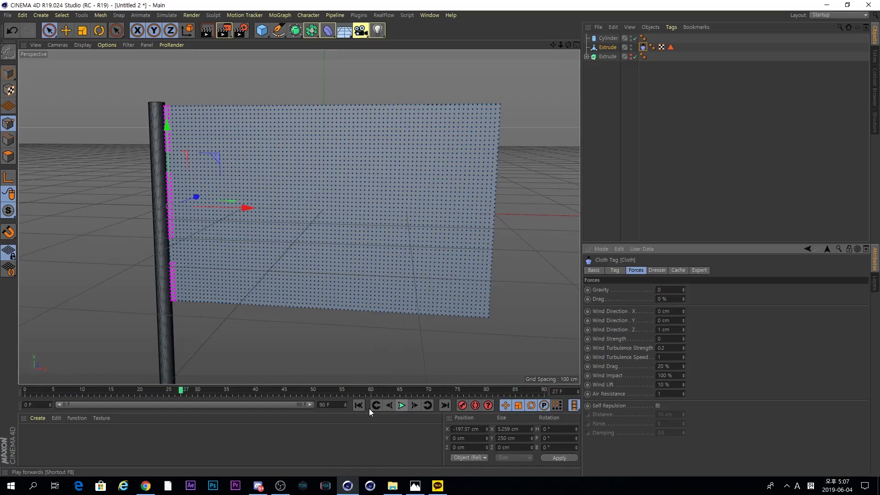
click(359, 405)
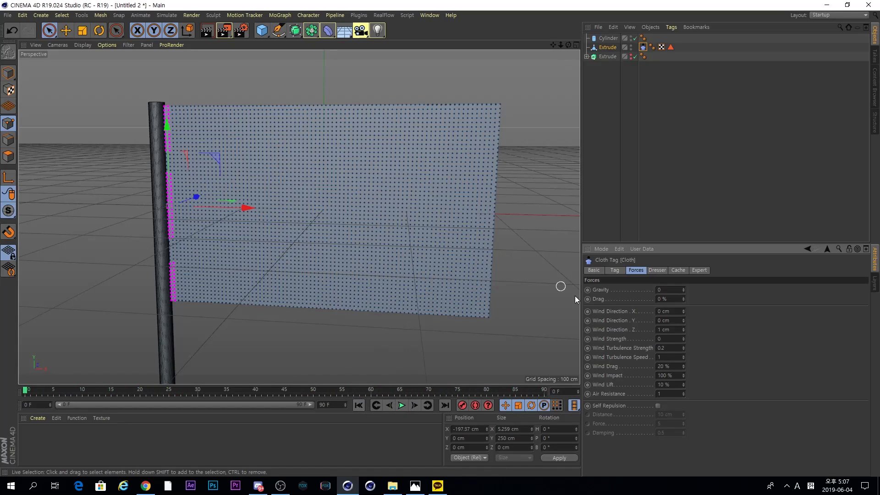
Try a Gravity of 9 on the cloth by playing the simulation, and return to the first frame.
click(660, 290)
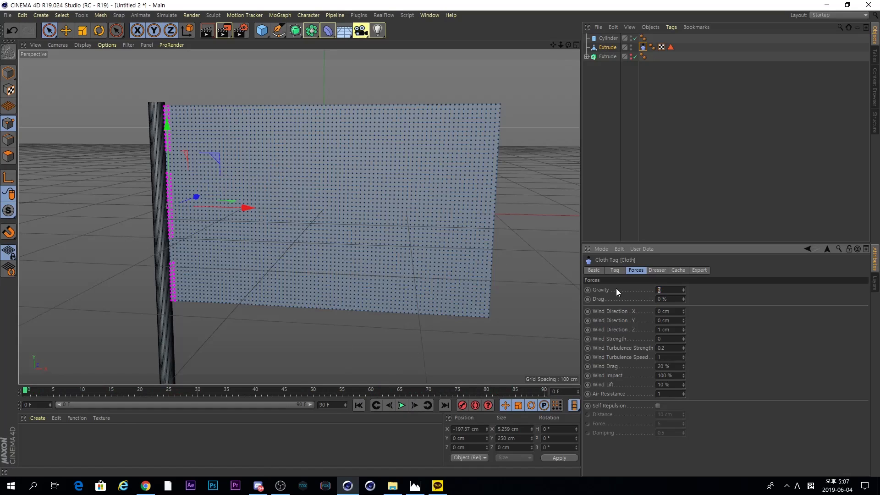
text(9)
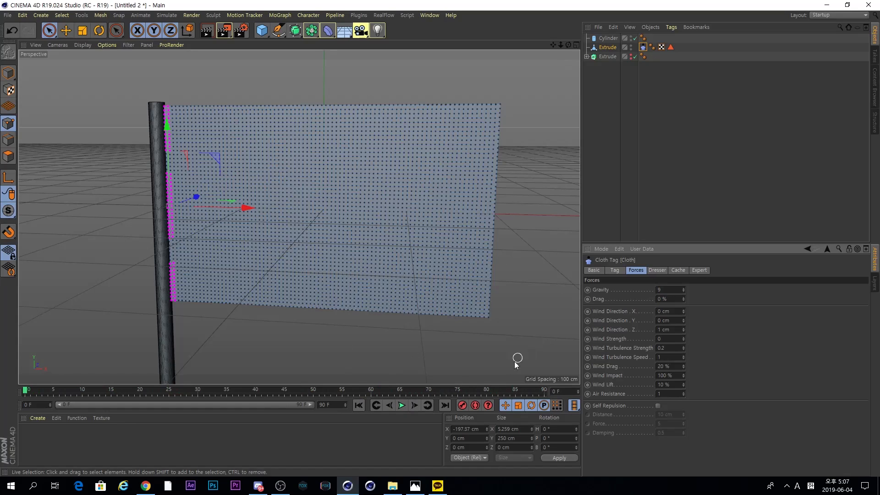
click(401, 405)
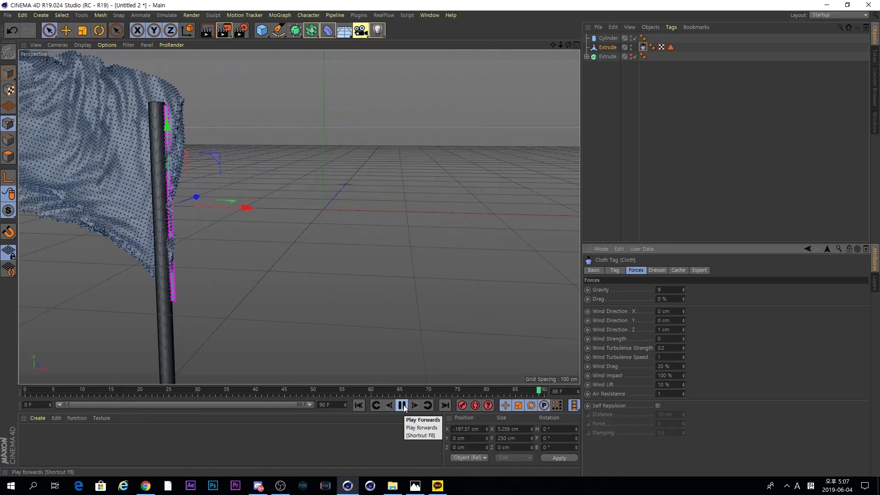
click(401, 405)
click(358, 405)
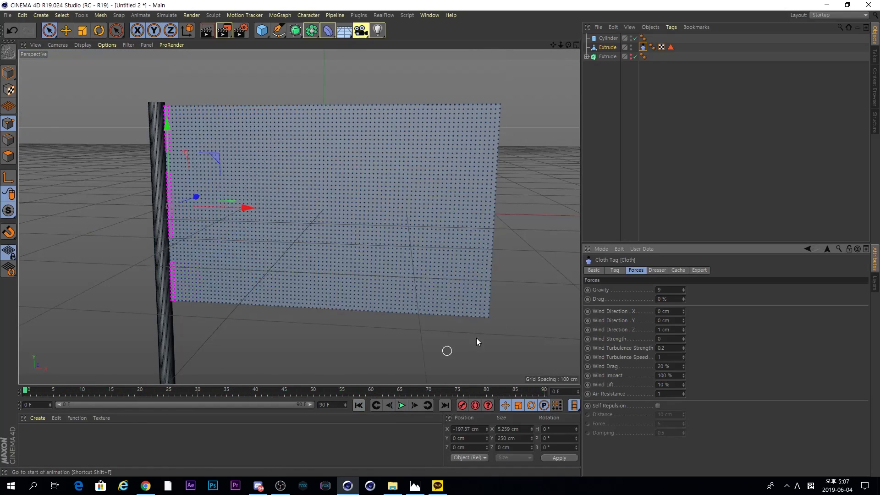
Set the cloth's Gravity to -3, play the simulation to check the drape, and return to the first frame.
click(672, 287)
text(-3)
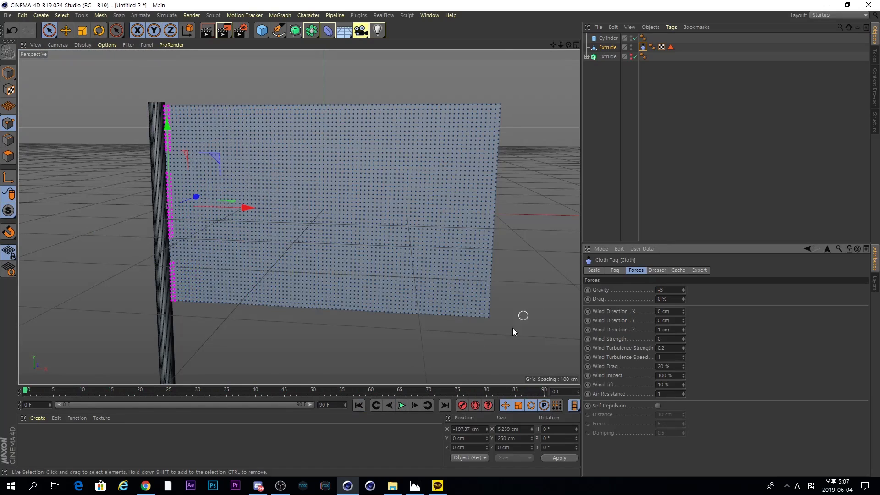
click(401, 405)
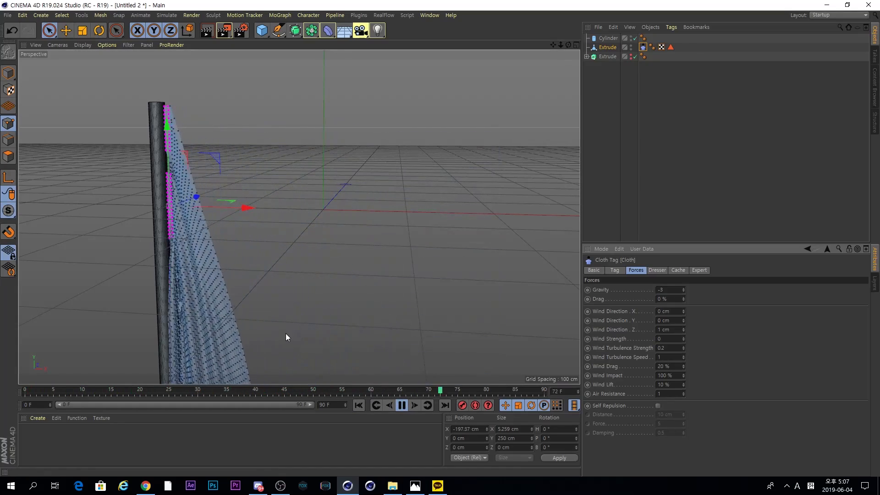
click(401, 405)
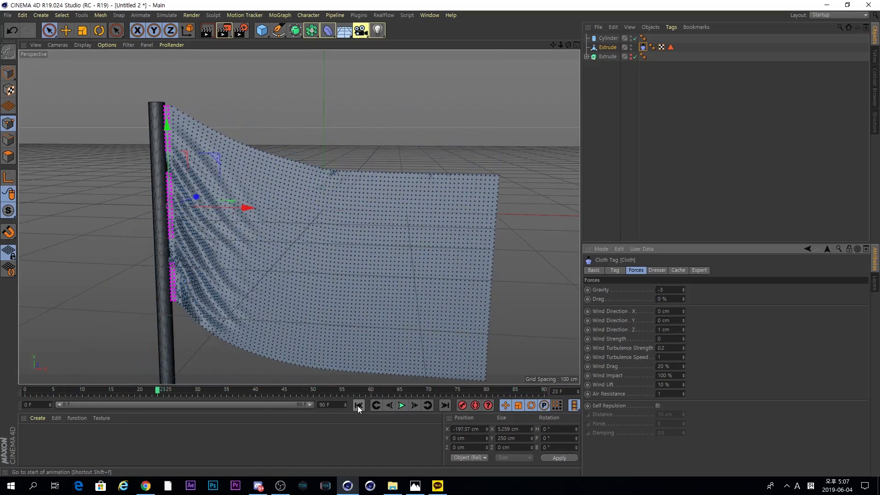
click(358, 405)
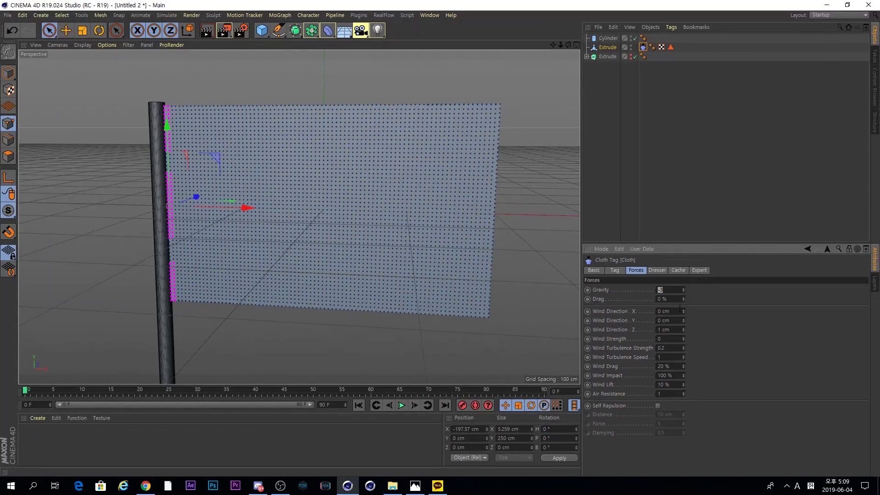
Set the cloth's Wind Direction X to 1 cm and Wind Strength to 10, playing the simulation after each change.
click(657, 309)
click(401, 406)
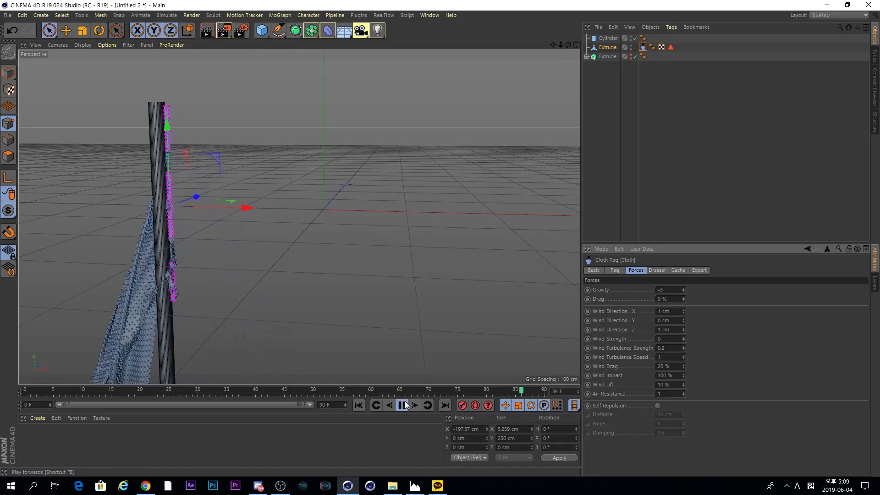
click(358, 405)
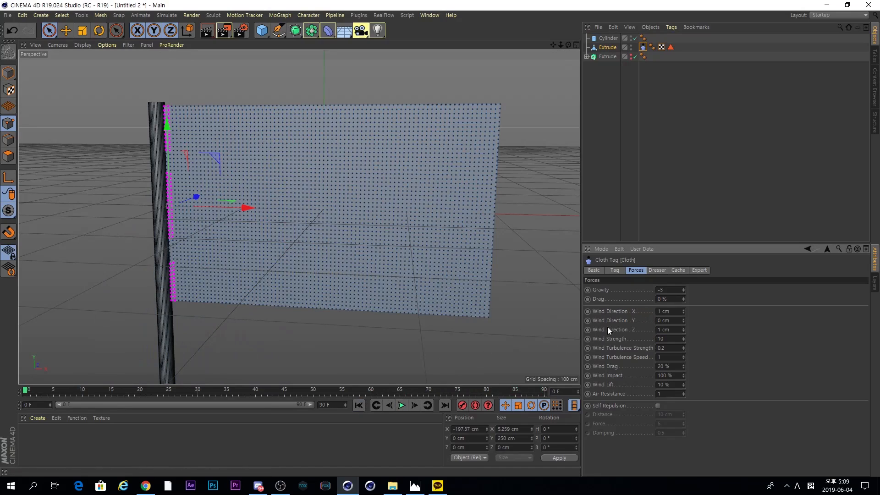
click(401, 405)
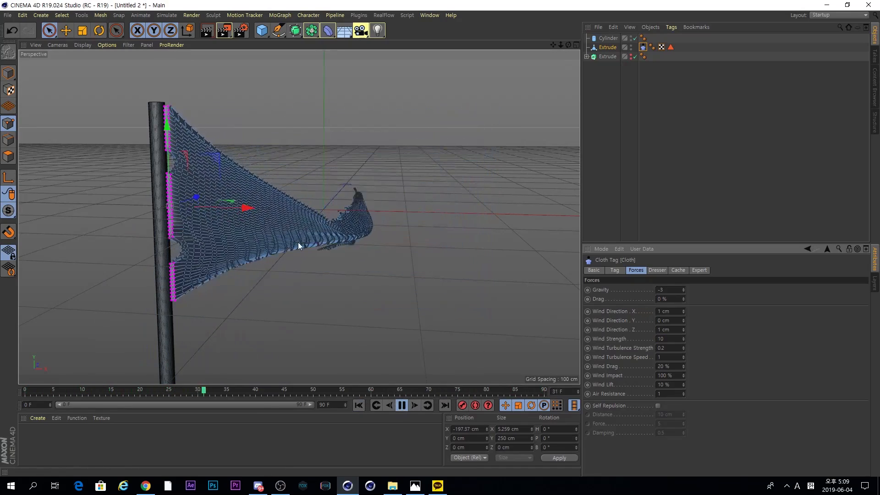
click(405, 406)
Set the cloth's Wind Strength to 3 and play the simulation from the first frame.
click(673, 339)
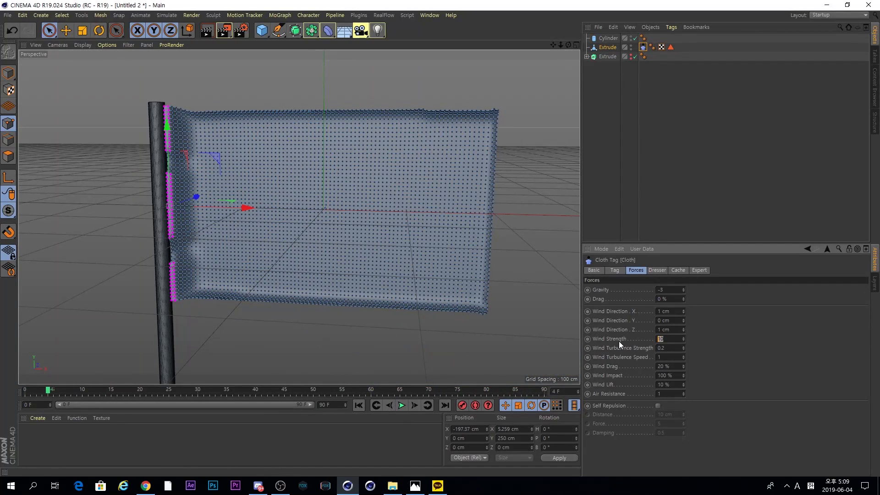
text(3)
click(359, 405)
click(401, 405)
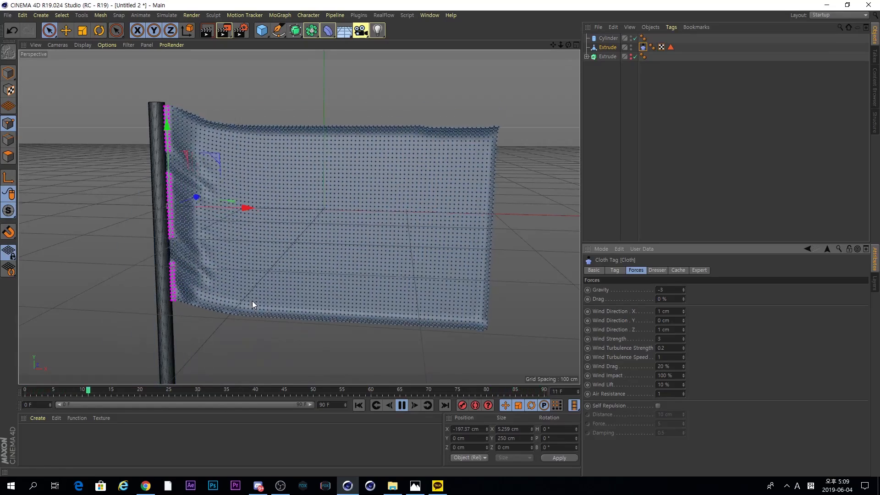
Set the cloth's Wind Strength to 5, play the simulation, and return to the first frame.
click(399, 405)
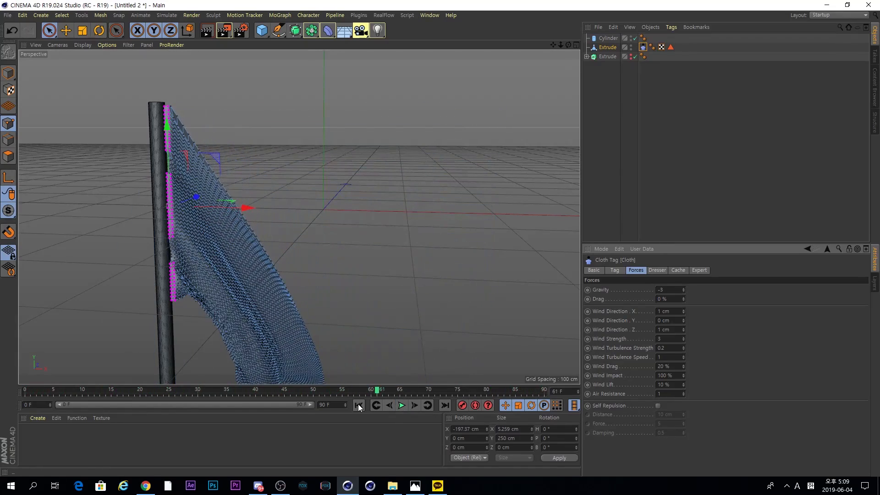
click(358, 405)
double_click(667, 338)
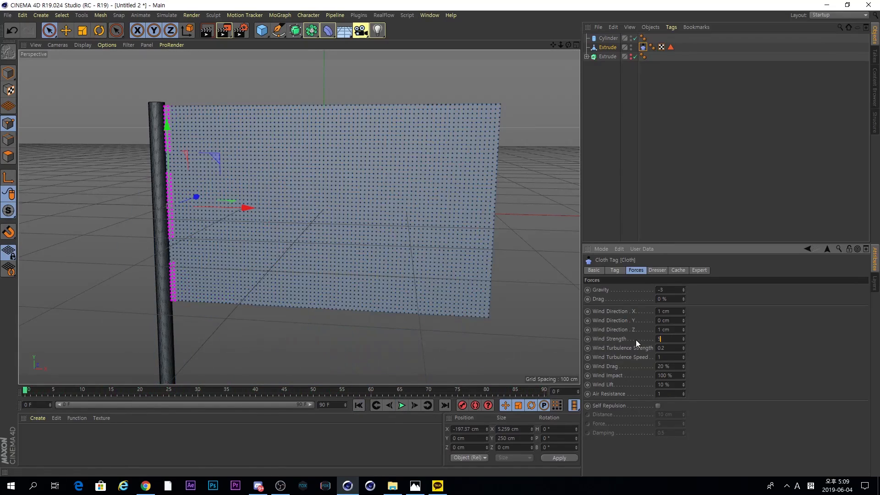
click(402, 405)
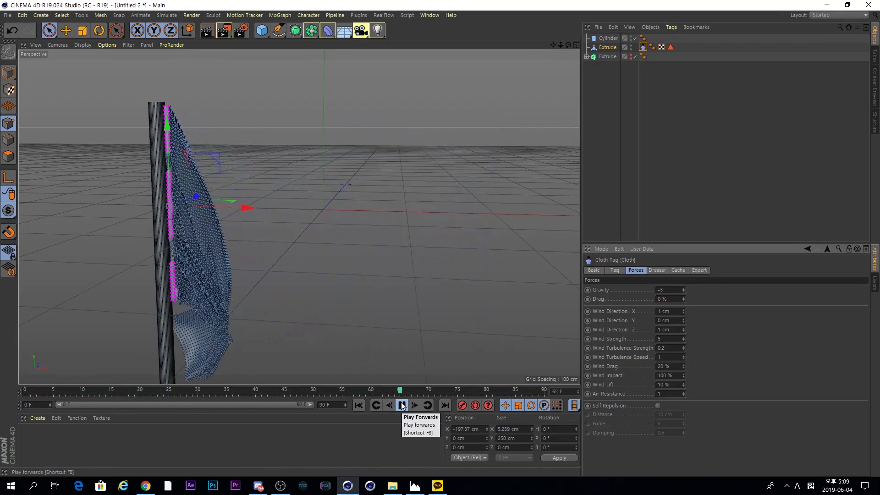
click(400, 406)
click(359, 405)
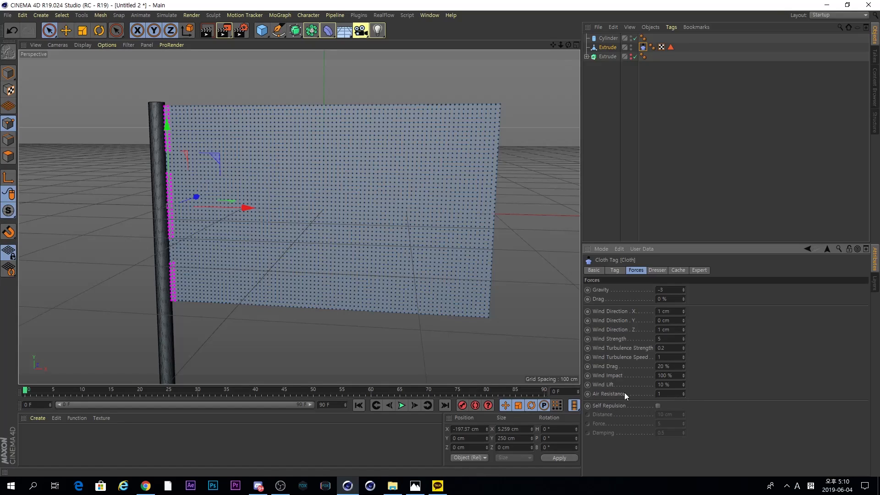
Set the cloth tag's Iterations to 100 and play the simulation to check the flag's movement.
click(614, 273)
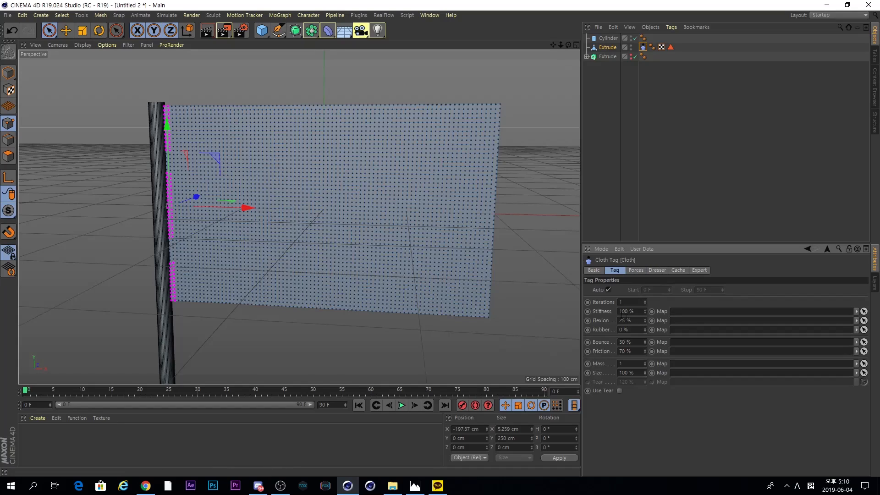
click(637, 271)
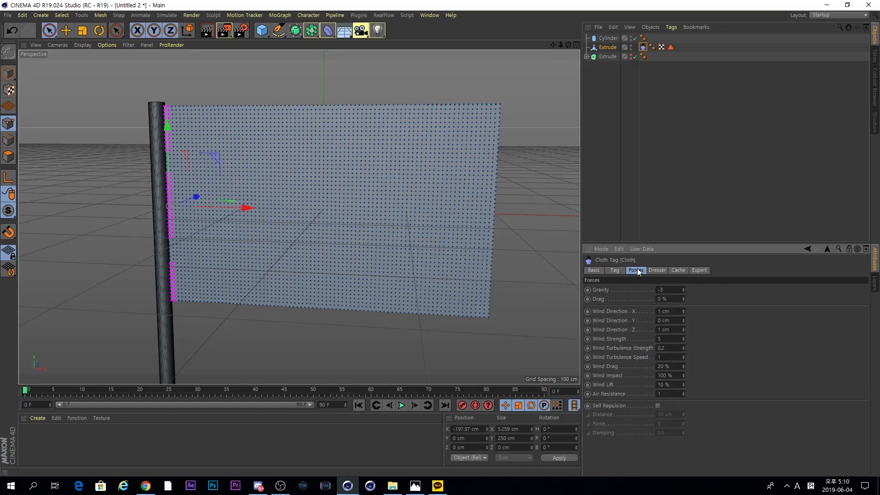
click(611, 271)
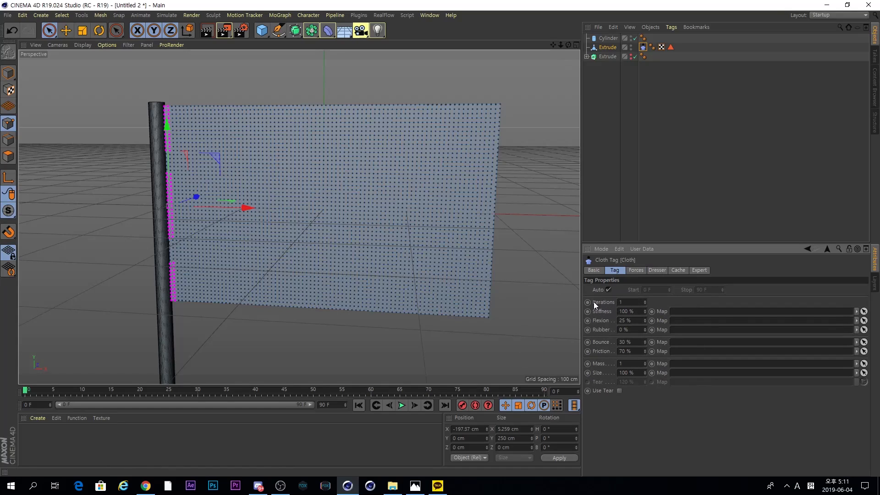
click(625, 303)
click(401, 405)
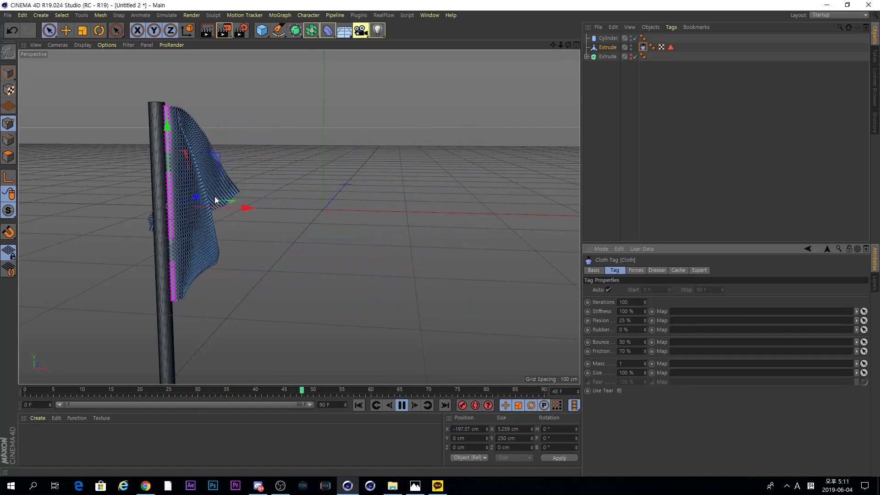
click(402, 406)
Set the cloth's Wind Direction X to 2 cm, play the simulation, and return to the first frame.
click(636, 271)
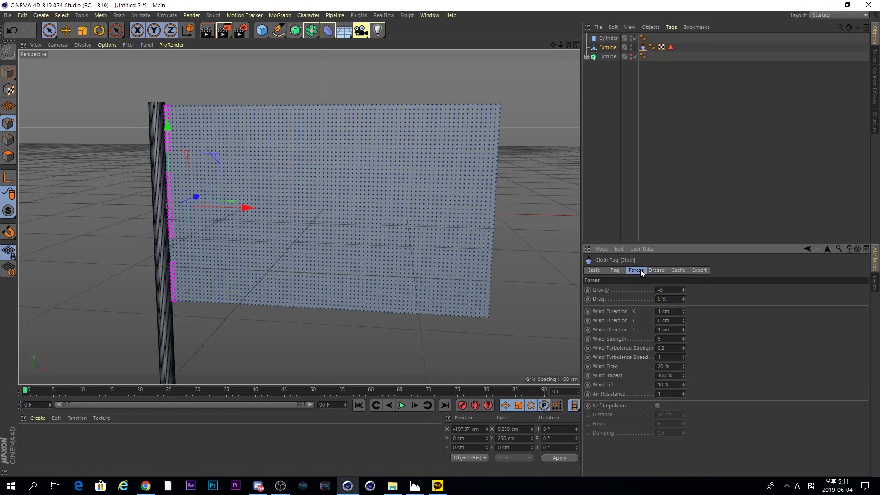
double_click(669, 310)
text(2)
key(Return)
click(615, 270)
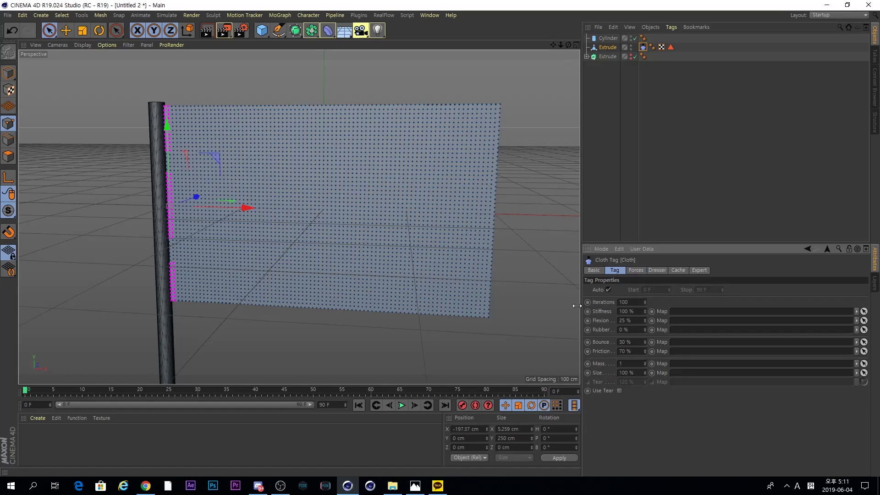
click(401, 405)
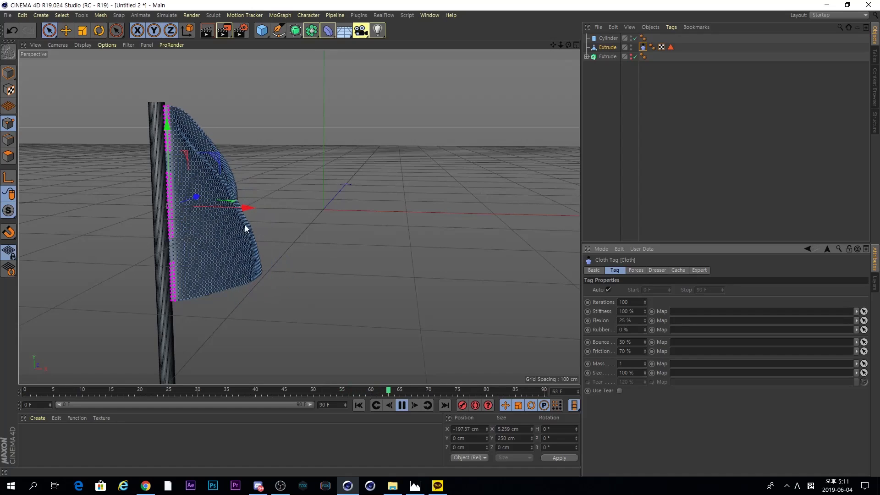
click(402, 405)
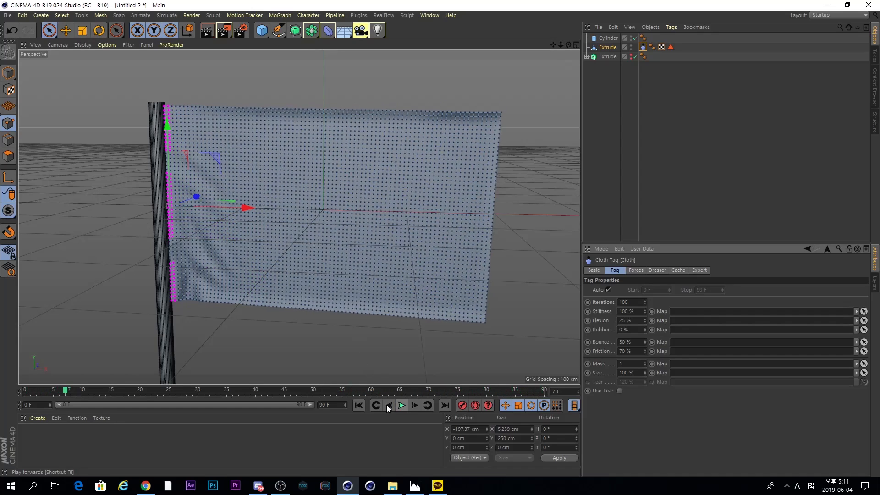
click(360, 406)
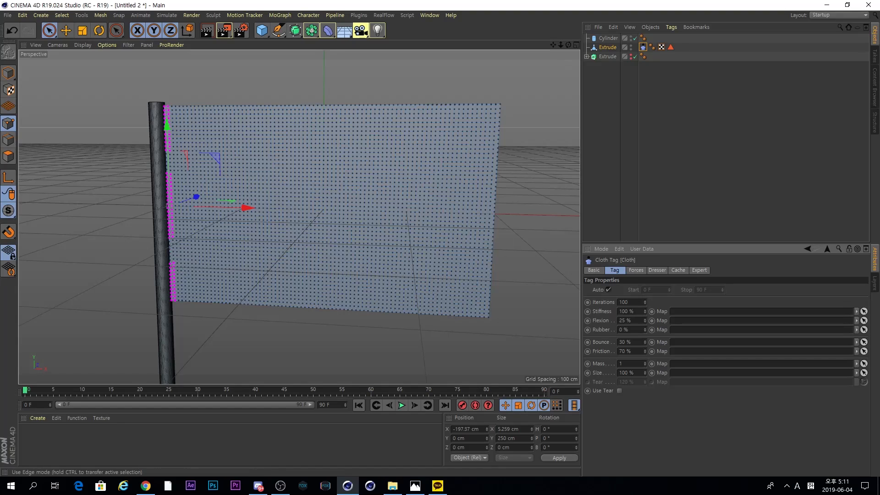
Try a Stiffness of 0% on the flag's cloth tag.
scroll(439, 155, up, 10)
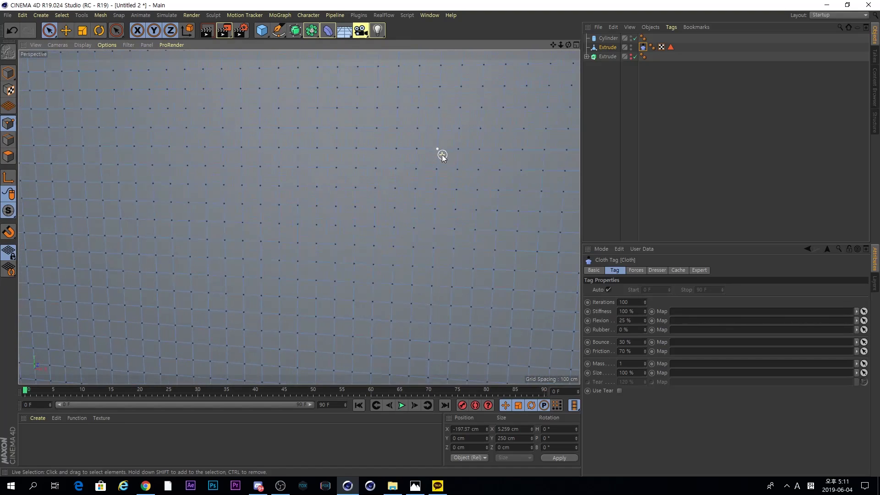
alt+middle_drag(382, 136, 399, 246)
click(636, 313)
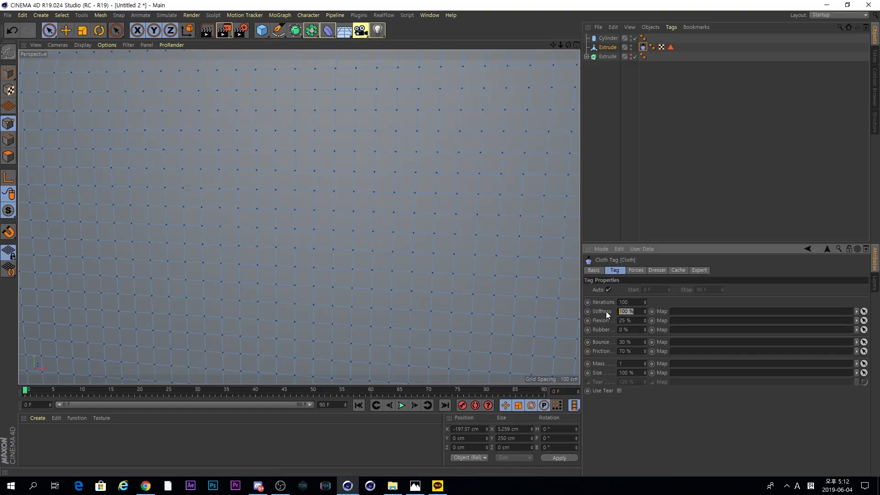
scroll(220, 174, down, 5)
alt+middle_drag(198, 216, 397, 169)
scroll(397, 168, down, 1)
drag(635, 312, 552, 311)
text(0)
key(Return)
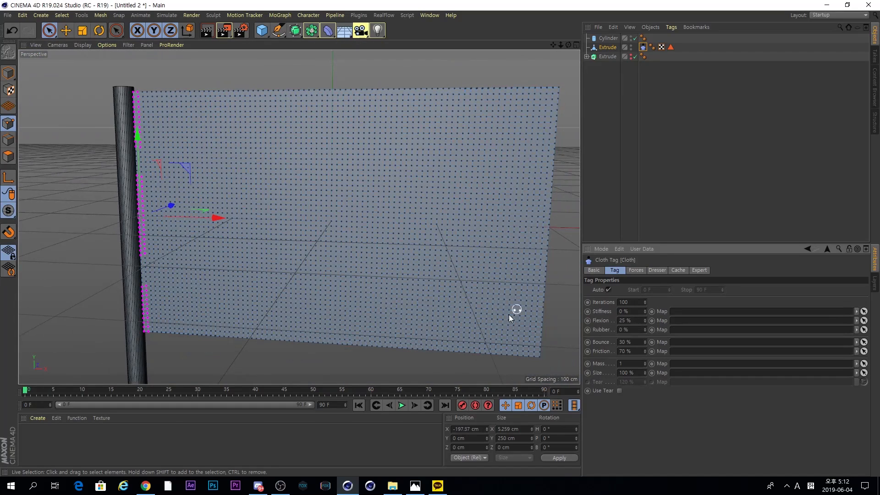
Play the simulation briefly and examine the mesh folds at the flag's lower corner beside the pole.
click(401, 405)
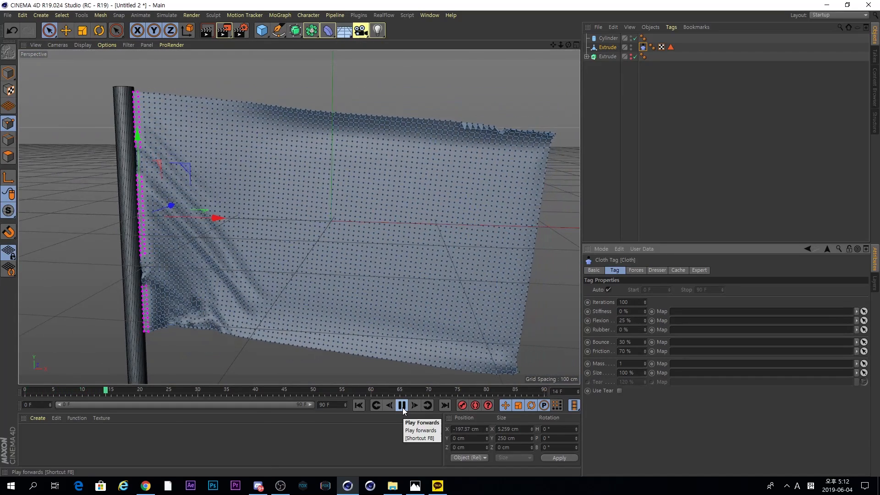
click(402, 408)
scroll(216, 307, up, 8)
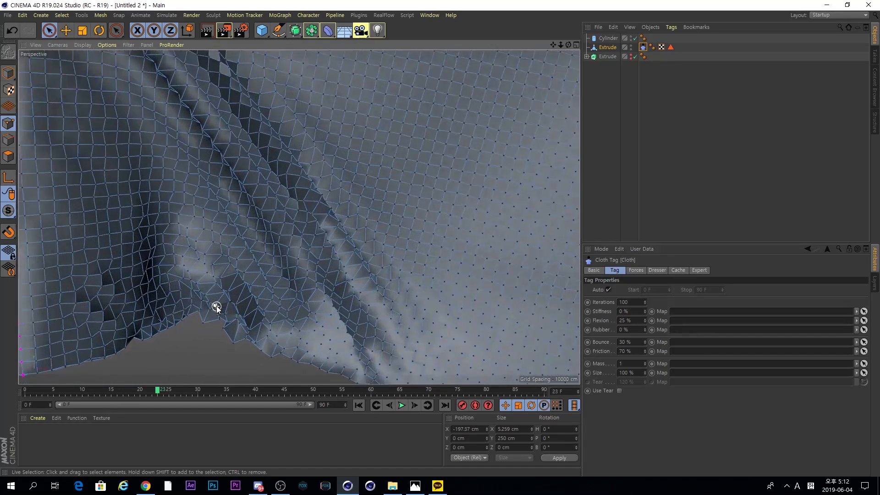
scroll(217, 306, up, 4)
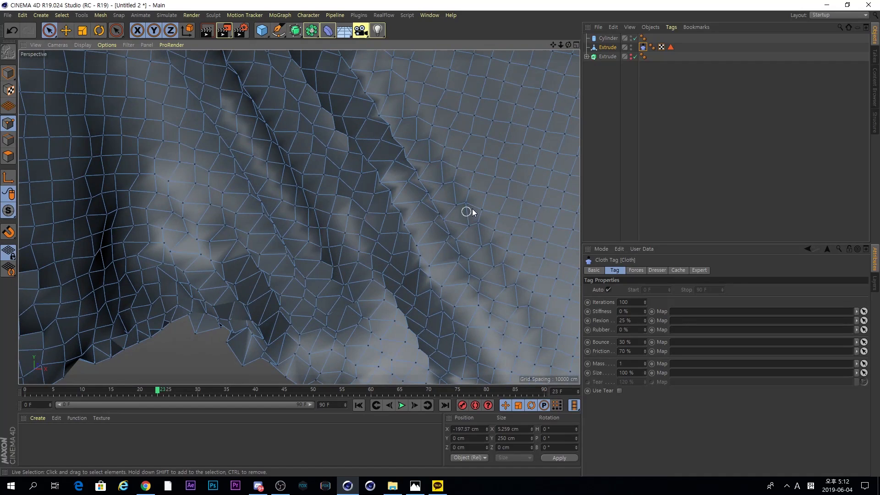
scroll(396, 263, down, 10)
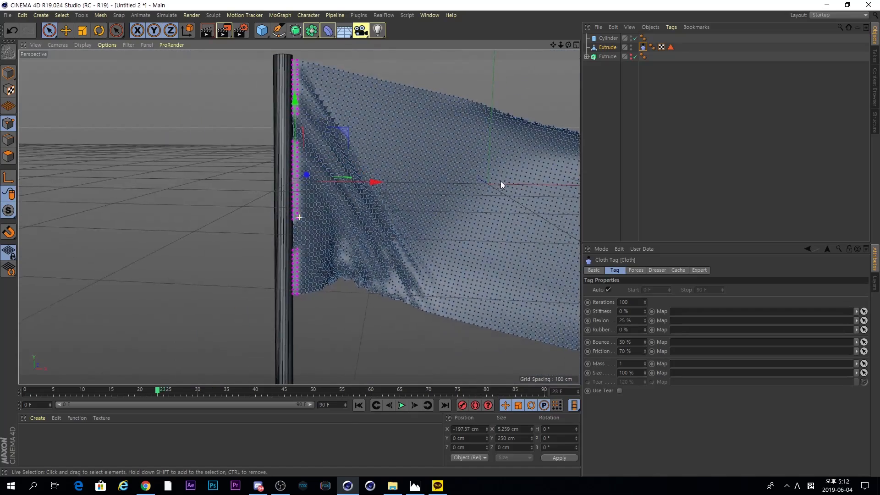
alt+middle_drag(501, 180, 339, 212)
Set the cloth's Stiffness to 100%, replay the simulation from the first frame, and rewind it.
click(626, 311)
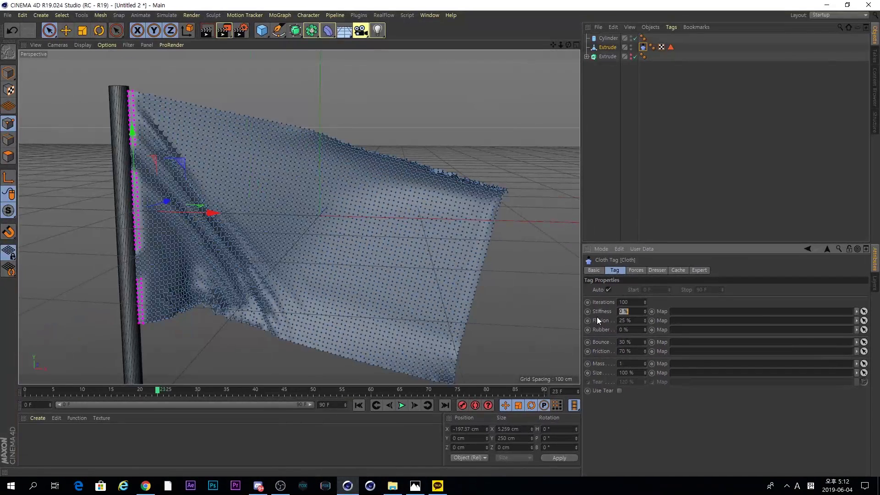
text(100)
click(359, 405)
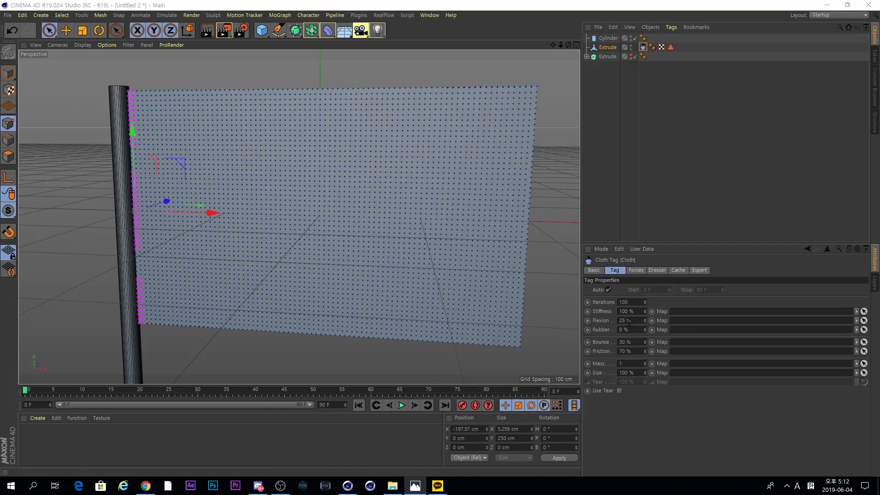
click(402, 405)
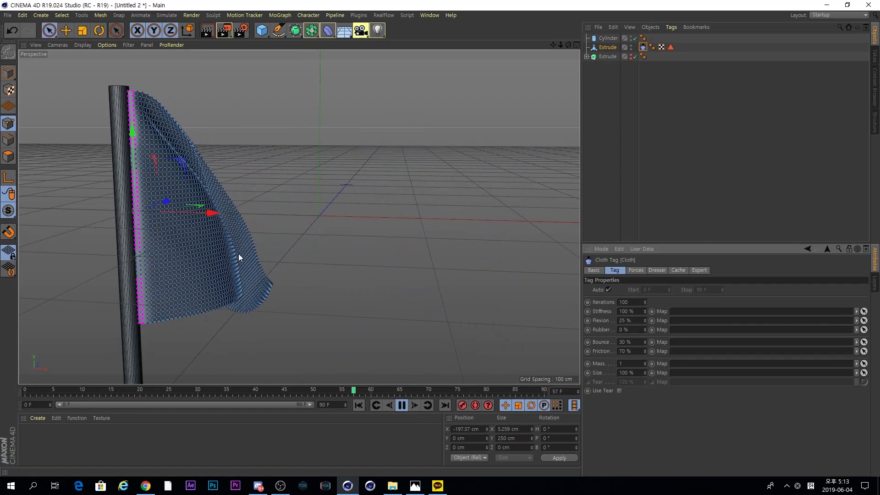
click(401, 404)
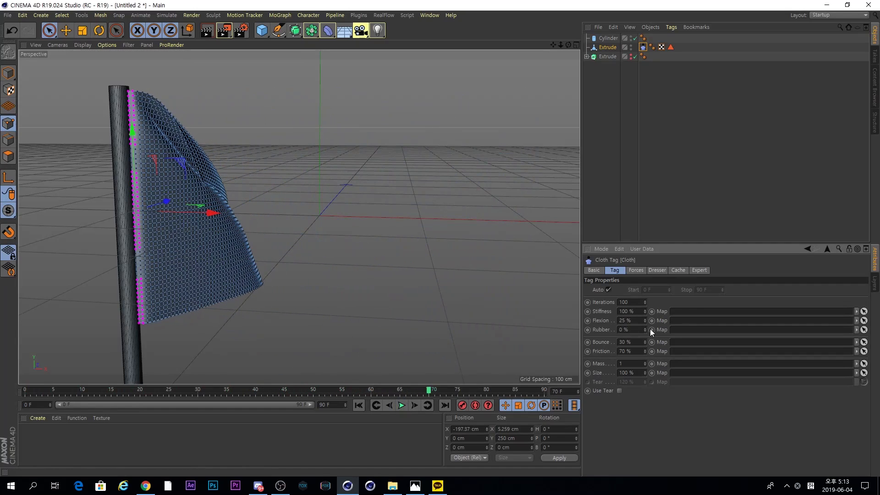
double_click(634, 321)
click(358, 405)
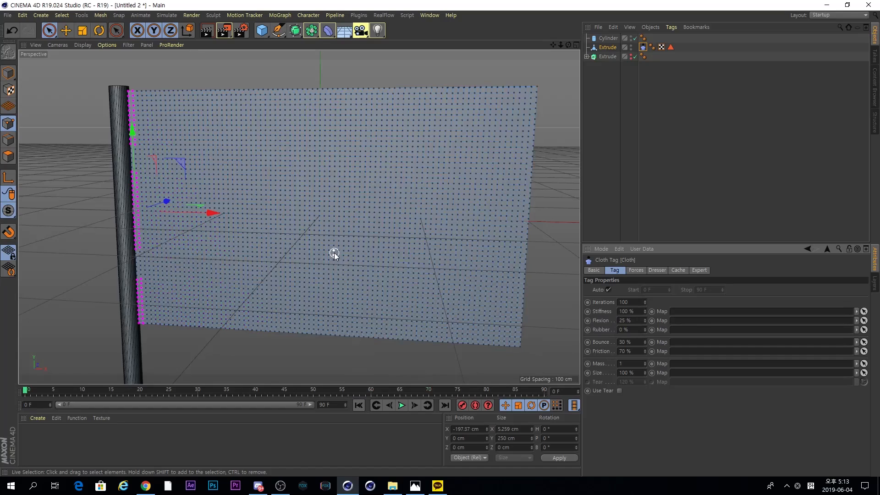
Try a Size of 200% on the cloth and play the simulation.
double_click(631, 329)
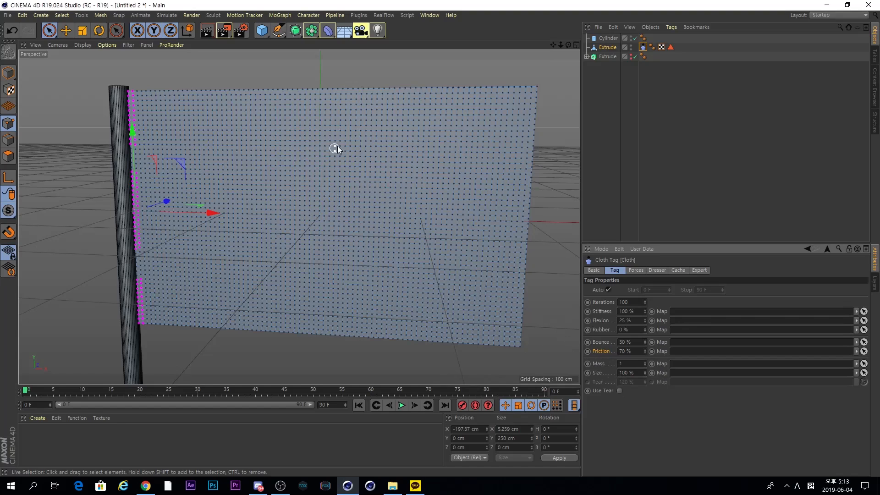
scroll(427, 230, down, 5)
alt+middle_drag(472, 251, 366, 251)
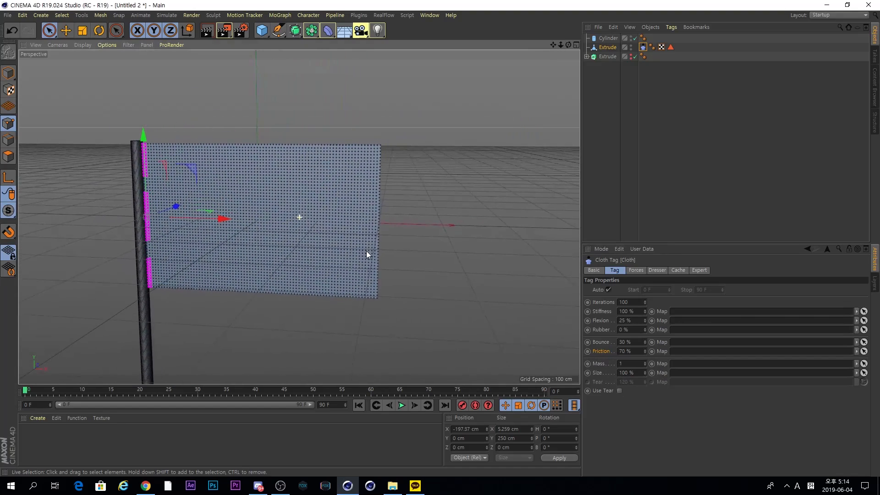
double_click(624, 373)
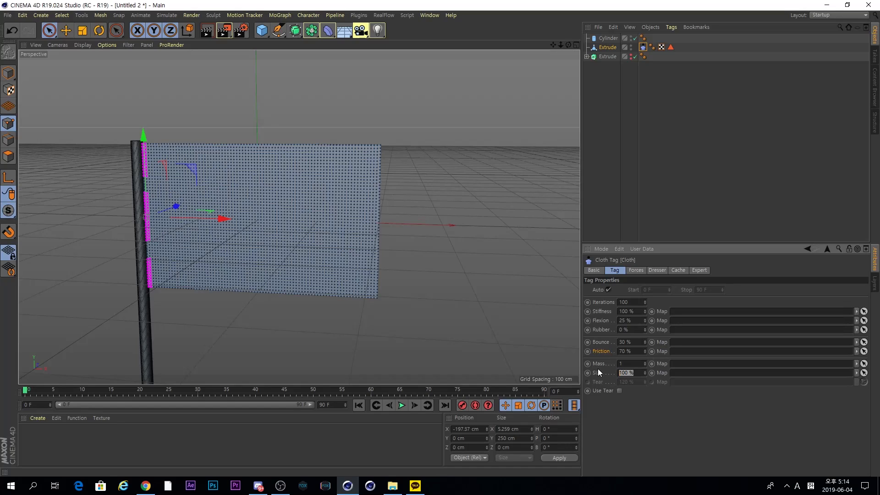
text(200)
key(Return)
click(401, 405)
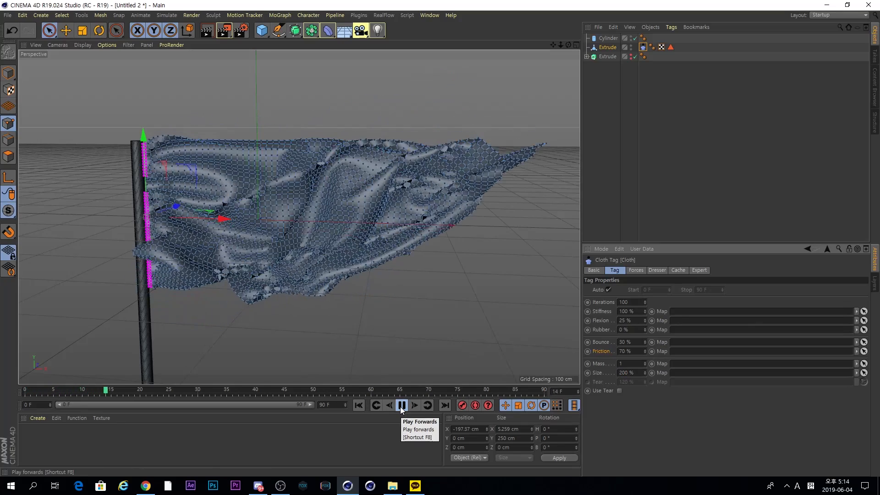
click(402, 406)
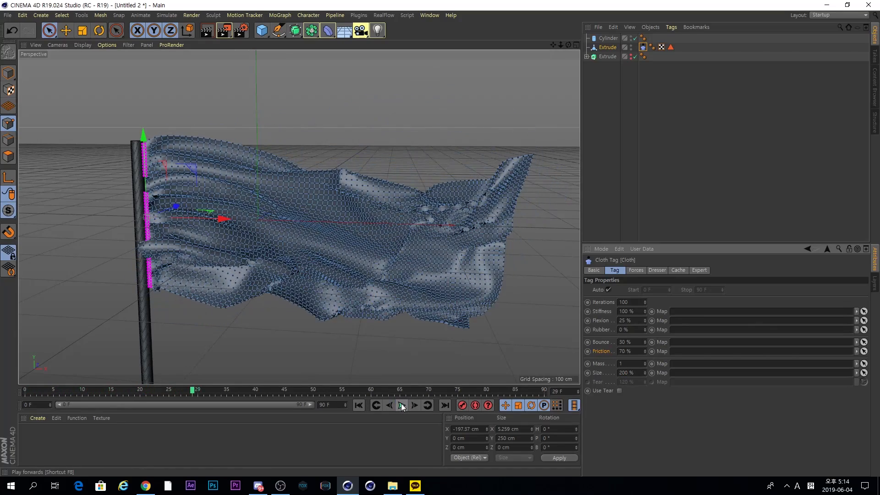
Undo the cloth's last Size change and return to the first frame.
key(ctrl+z)
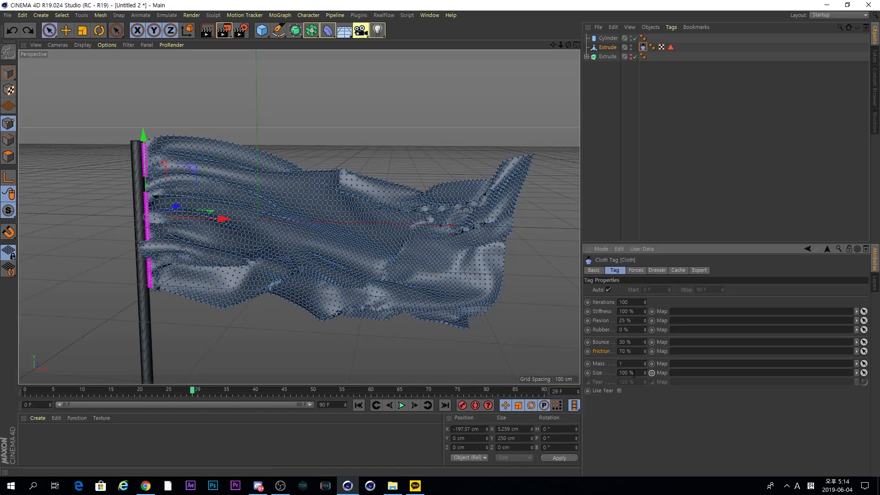
click(359, 405)
alt+middle_drag(293, 150, 405, 113)
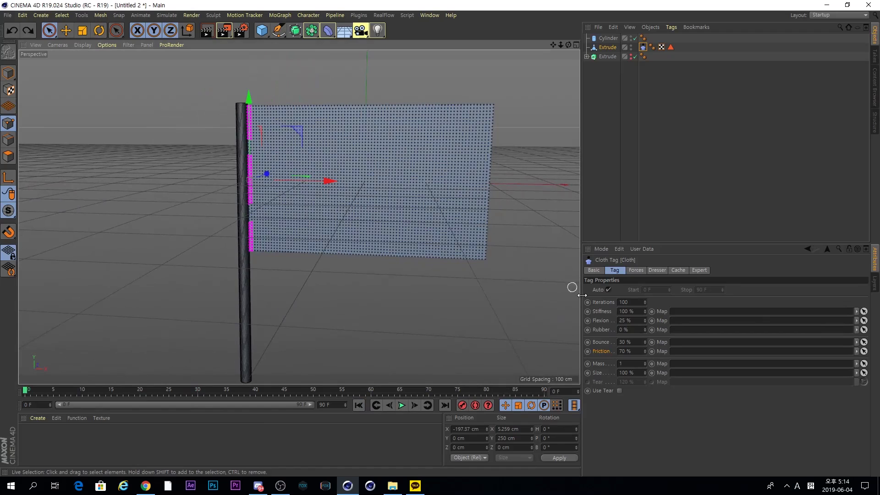
Play the flag simulation once more, return to the first frame, and deselect the flag.
click(406, 406)
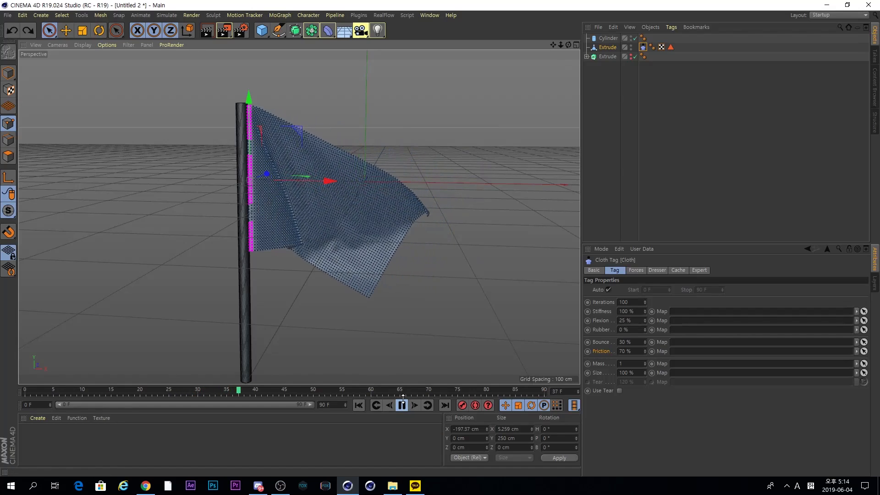
click(402, 405)
click(374, 406)
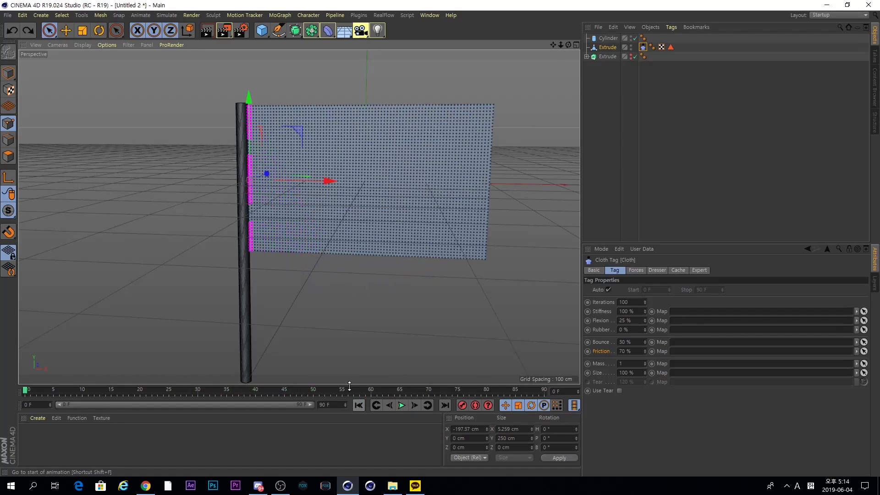
click(614, 138)
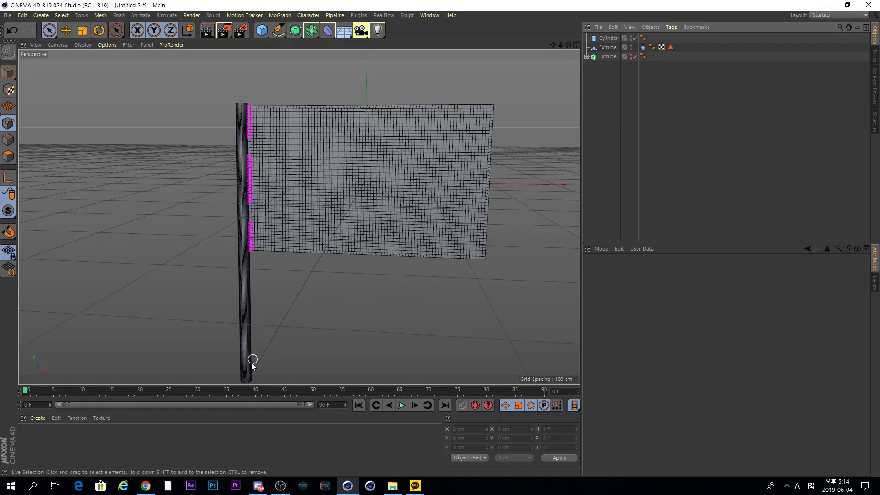
Create two default materials, apply one to the cylinder pole and the other to the flag, and render the view.
double_click(54, 454)
drag(27, 428, 243, 295)
double_click(57, 439)
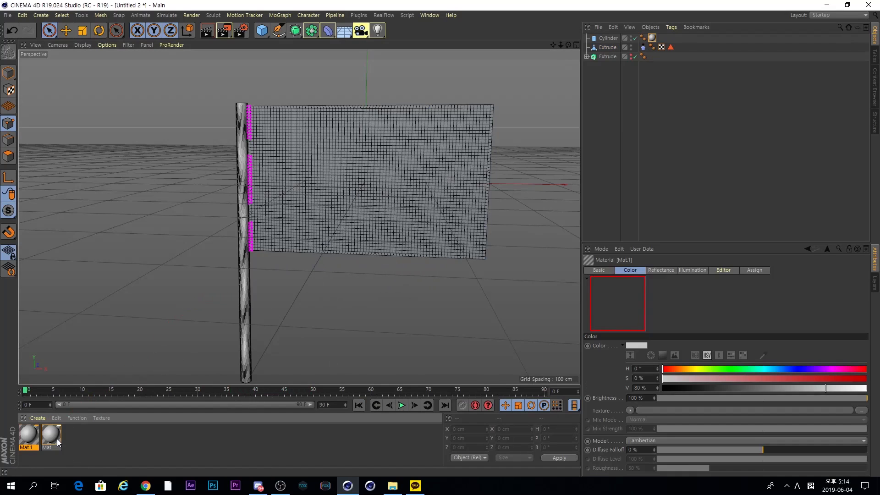
drag(32, 433, 359, 211)
key(ctrl+r)
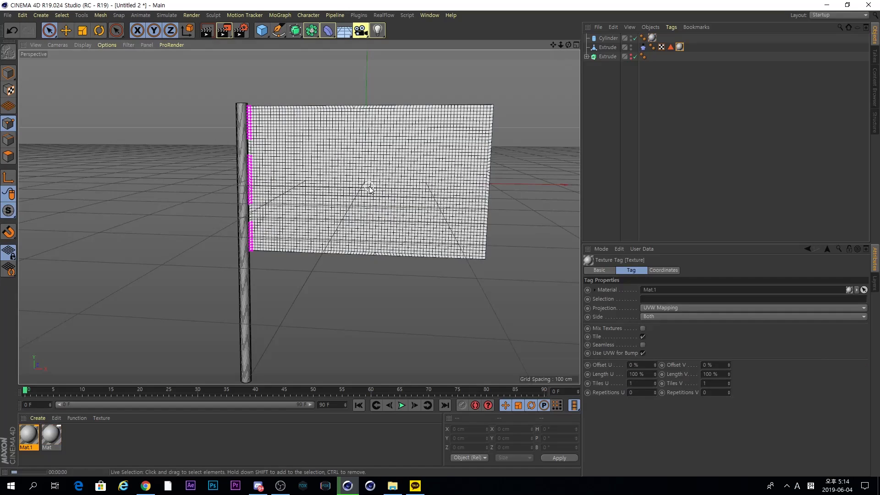
click(609, 122)
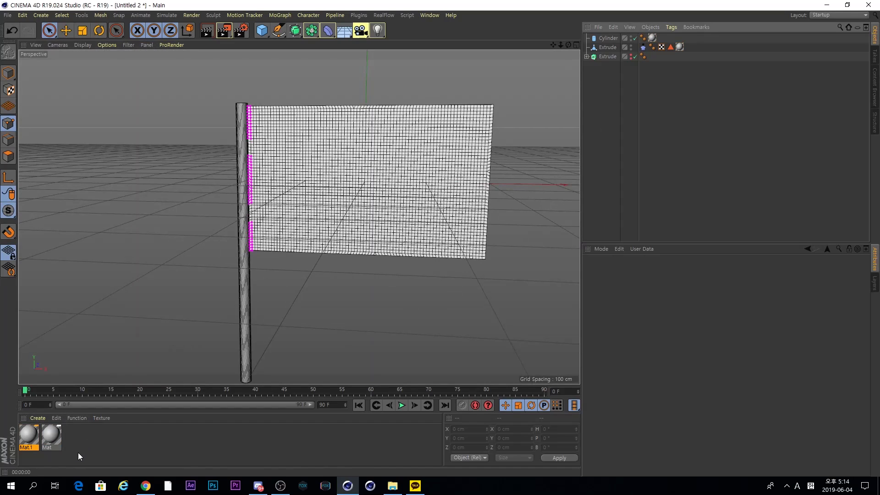
Review the flag's cloth tag settings and the flag object's basic properties, and clear the selection.
click(643, 46)
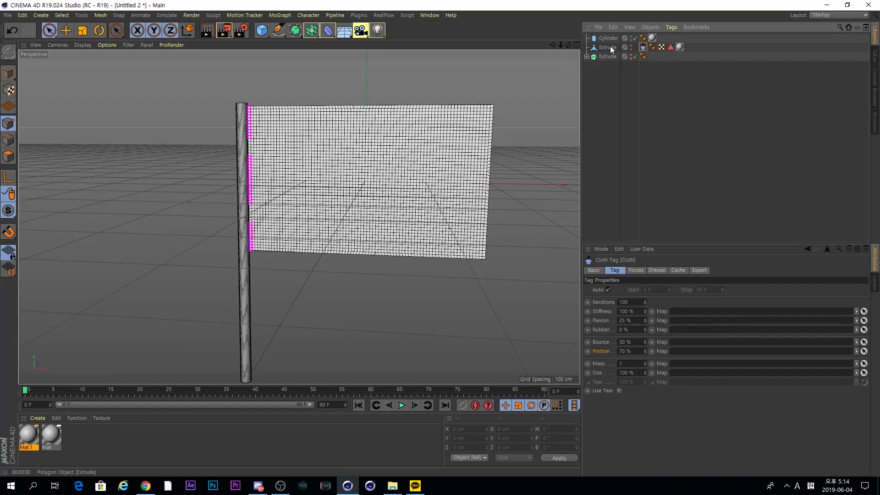
click(609, 47)
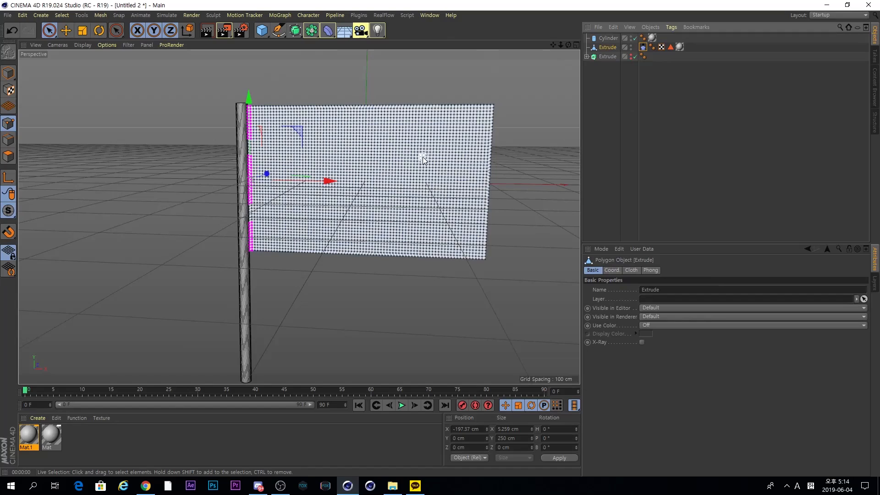
click(606, 130)
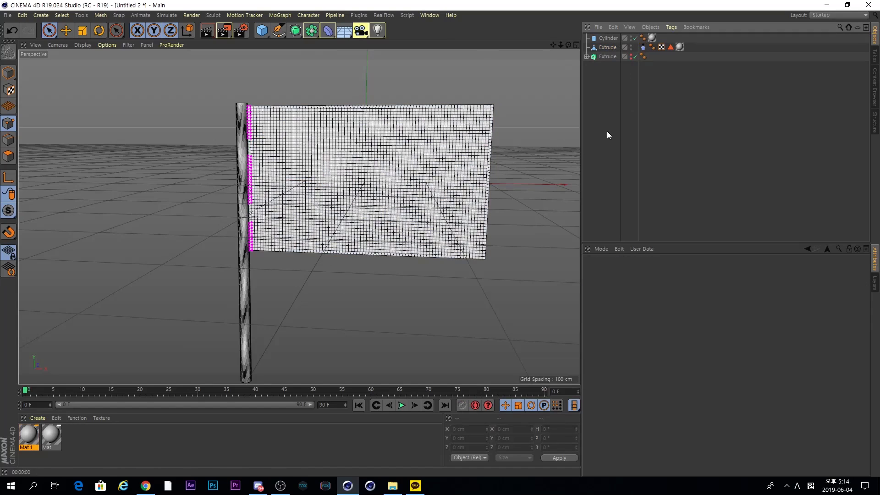